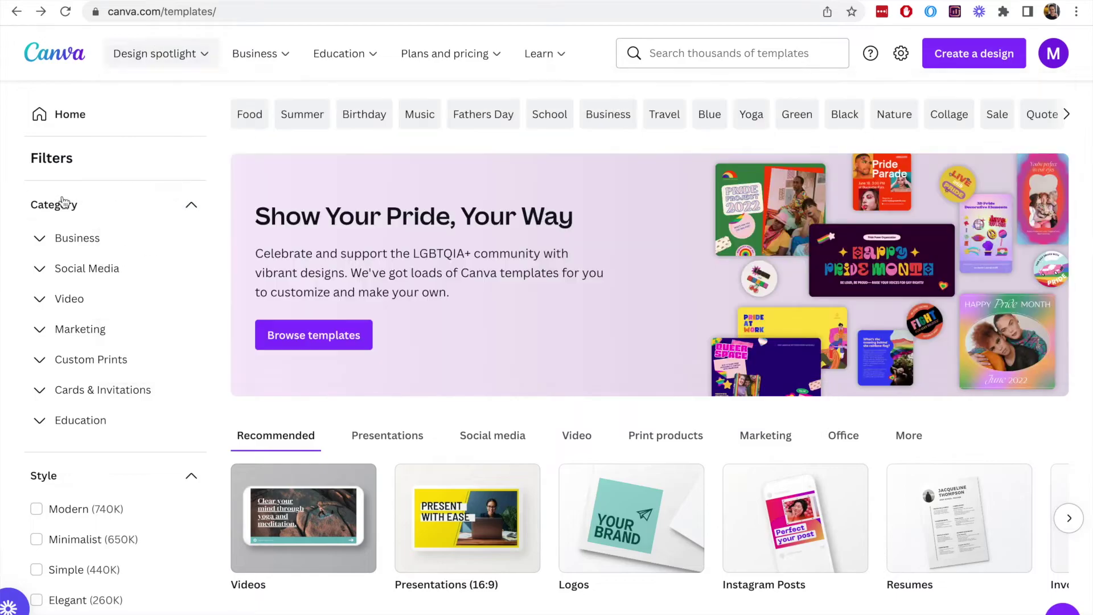
Step: Return to the Canva home dashboard, then head back into the Templates gallery
scroll(78, 173, "up", 1)
scroll(72, 152, "down", 1)
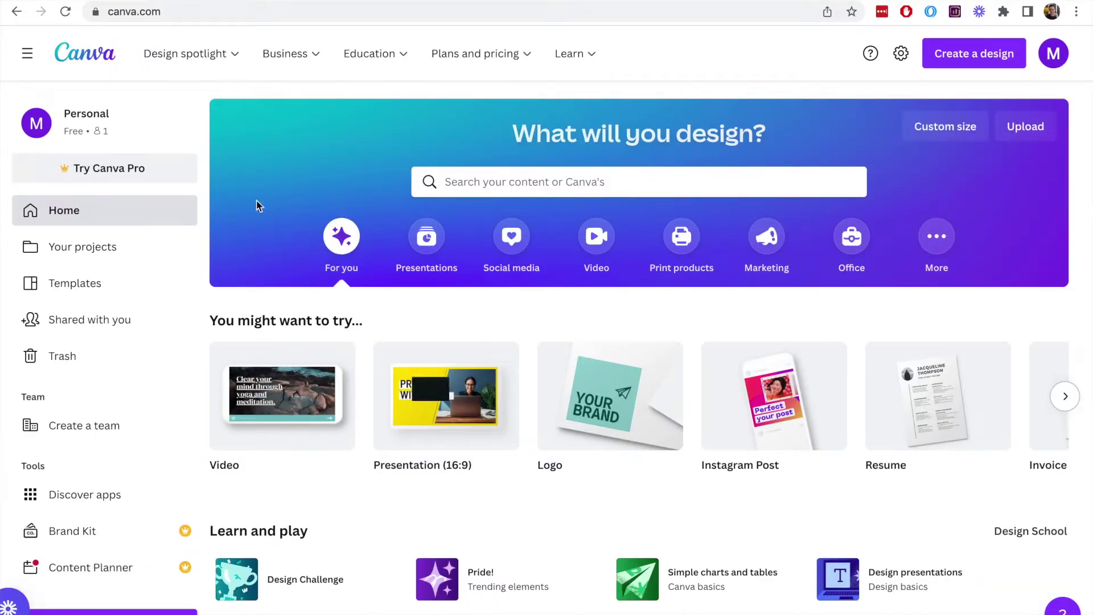
left_click(72, 290)
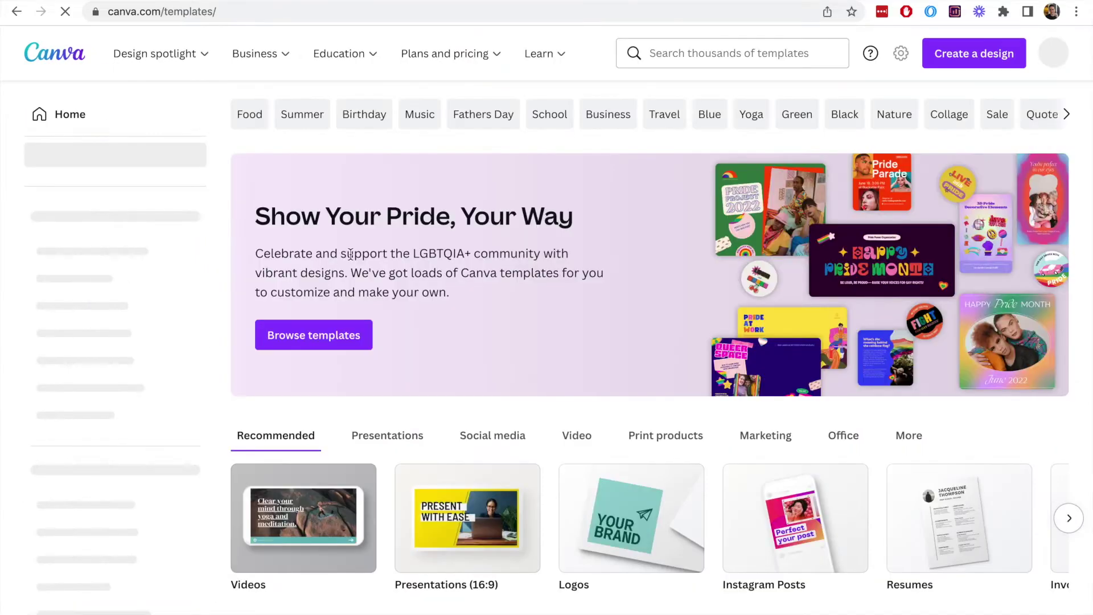
Step: Scroll through the Templates page and expand the More template categories
scroll(769, 367, "down", 5)
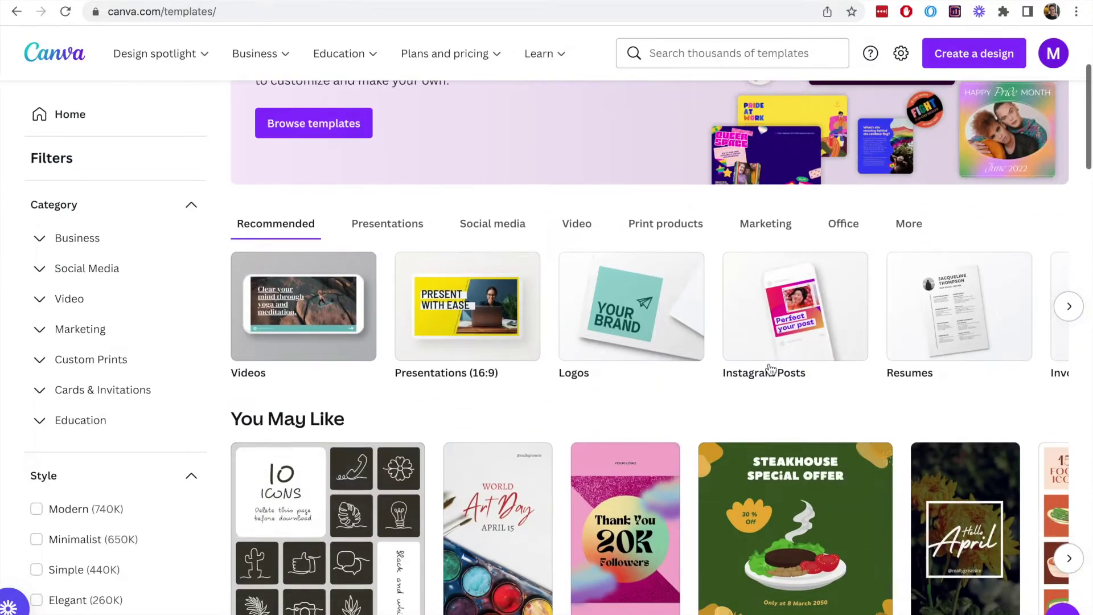
scroll(712, 323, "up", 1)
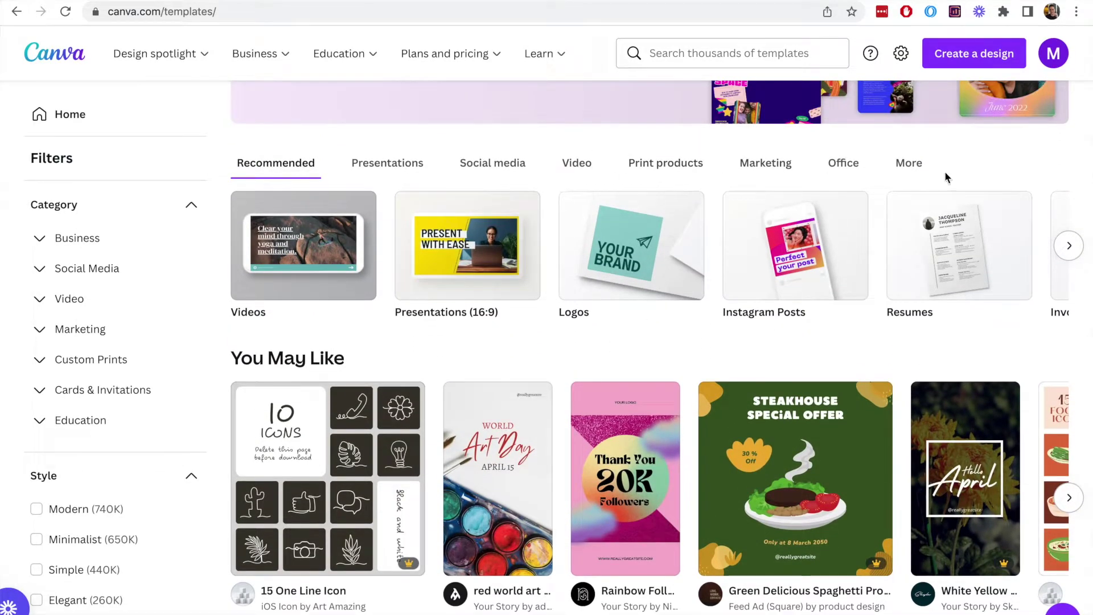
scroll(790, 339, "down", 10)
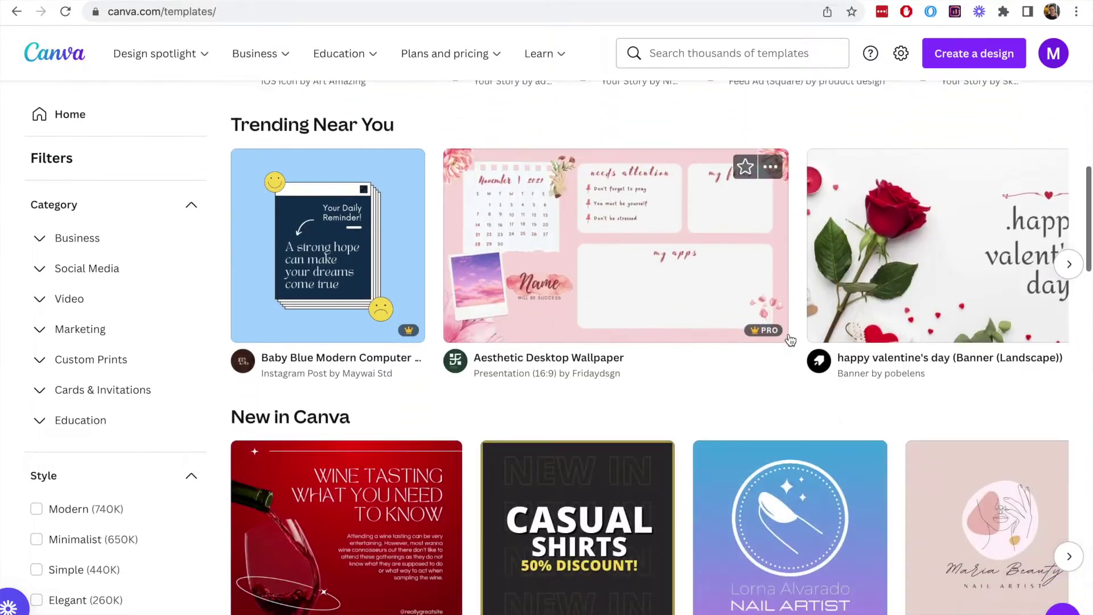
scroll(789, 339, "down", 7)
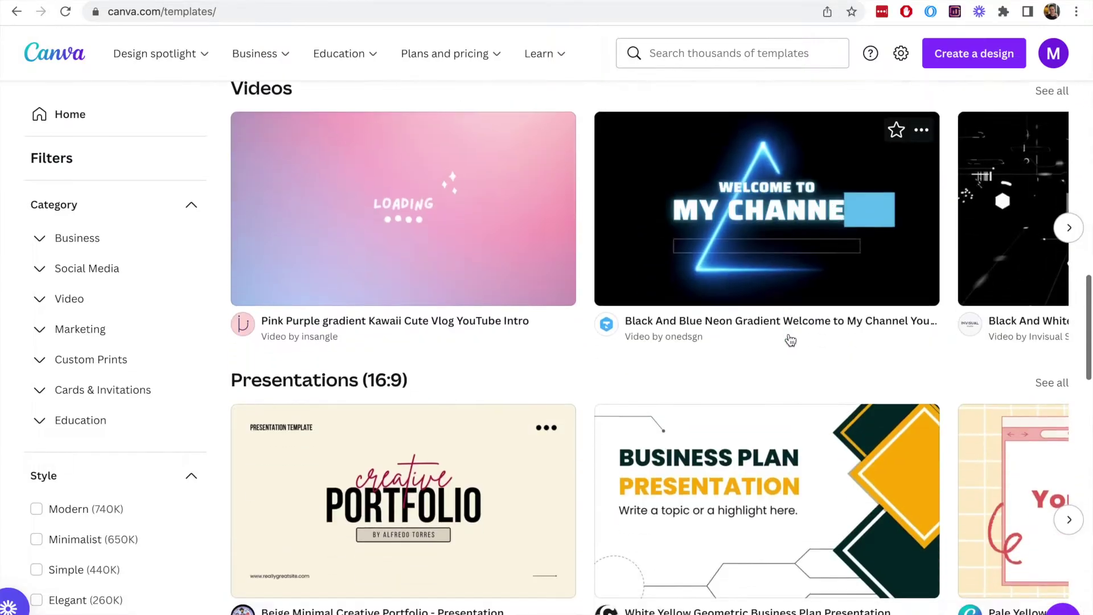
scroll(790, 339, "down", 10)
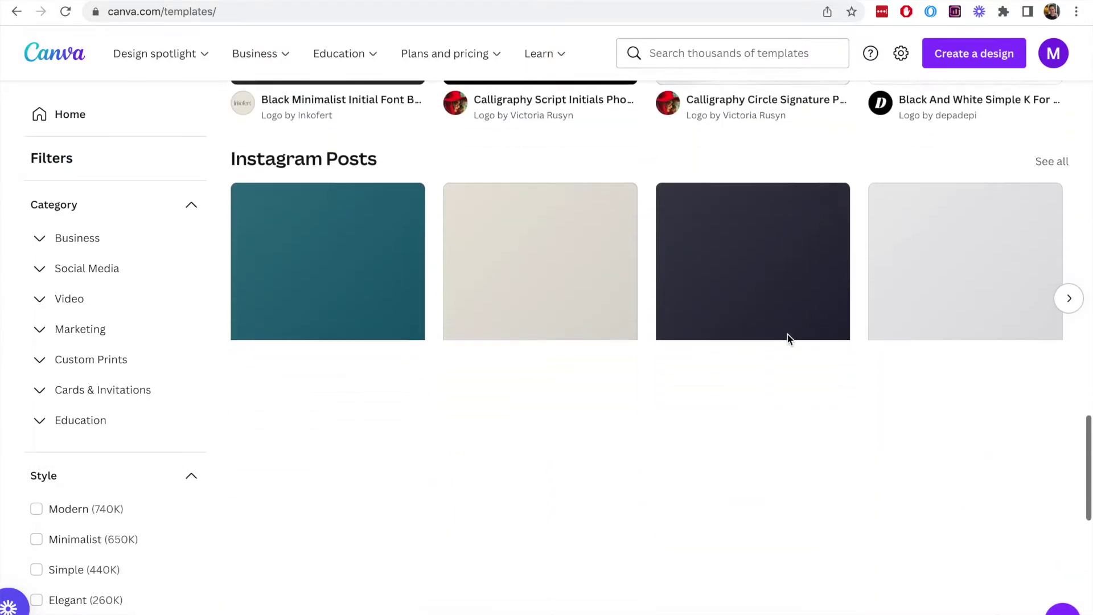
scroll(787, 340, "down", 3)
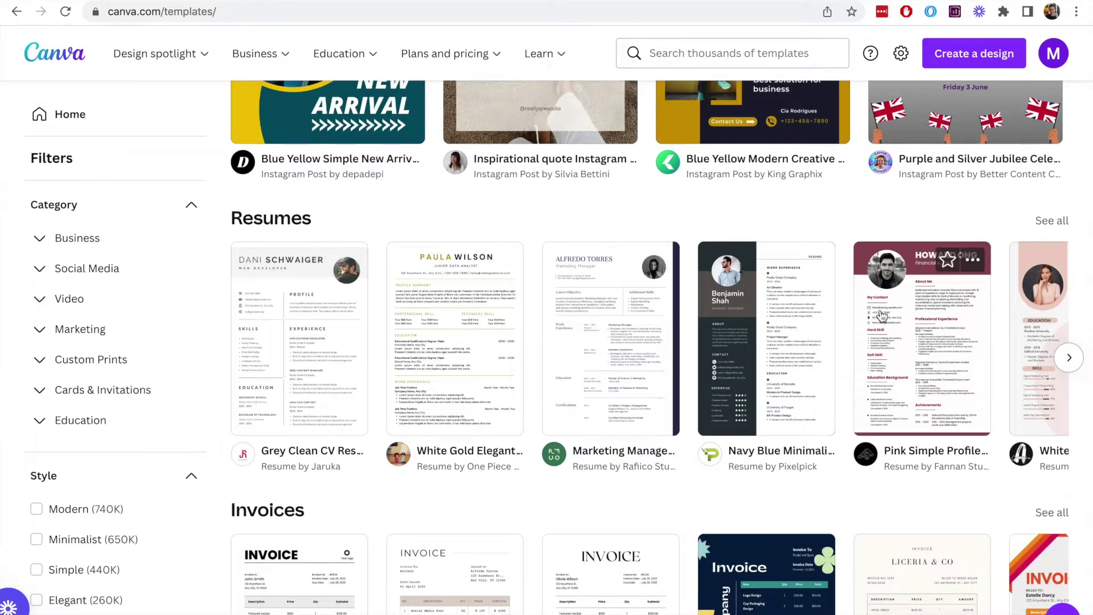
scroll(864, 293, "up", 1)
scroll(861, 293, "up", 20)
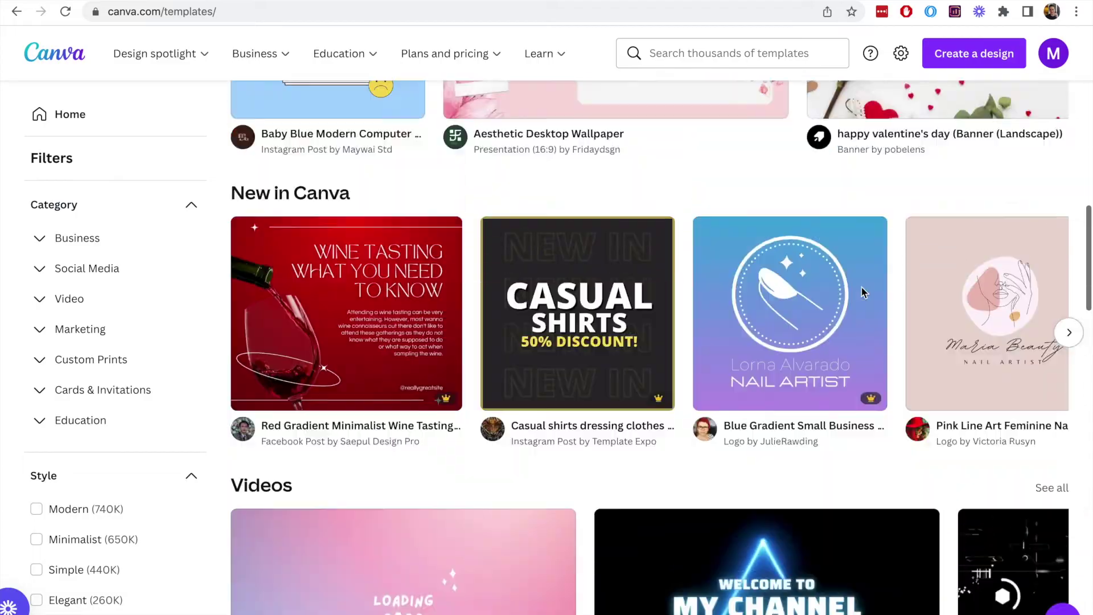
scroll(861, 286, "up", 8)
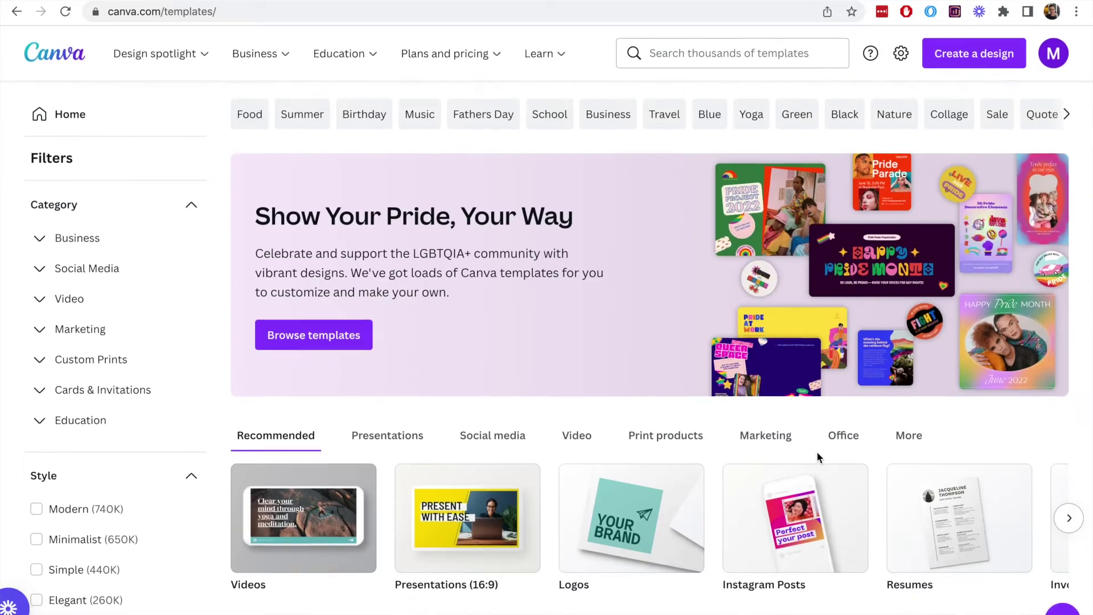
left_click(910, 439)
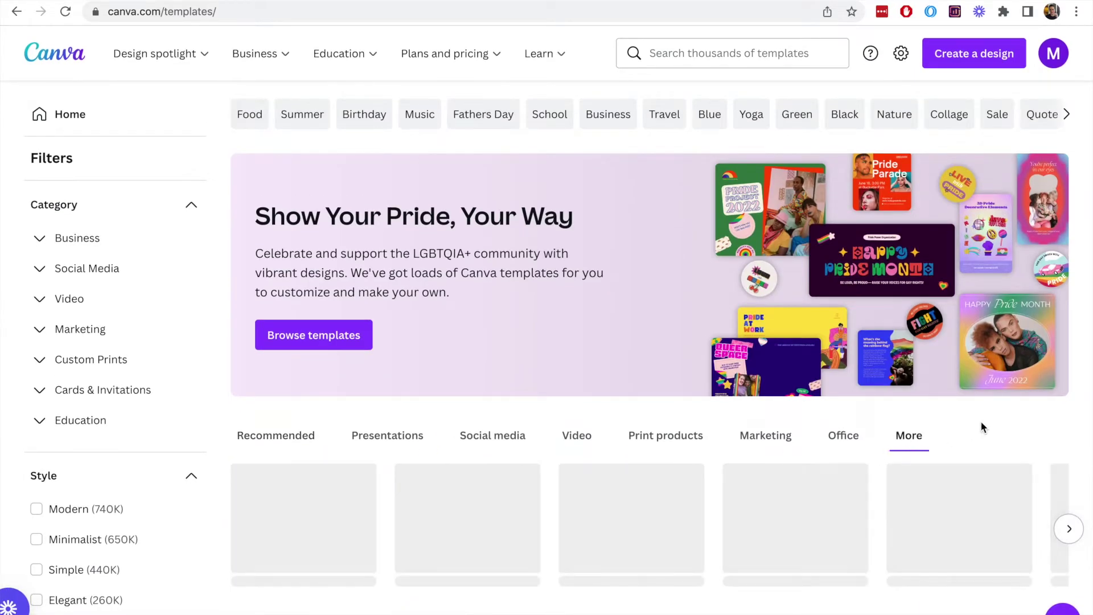
Step: Page the category carousel right until Invoices appears, then open the invoice templates
scroll(981, 423, "down", 3)
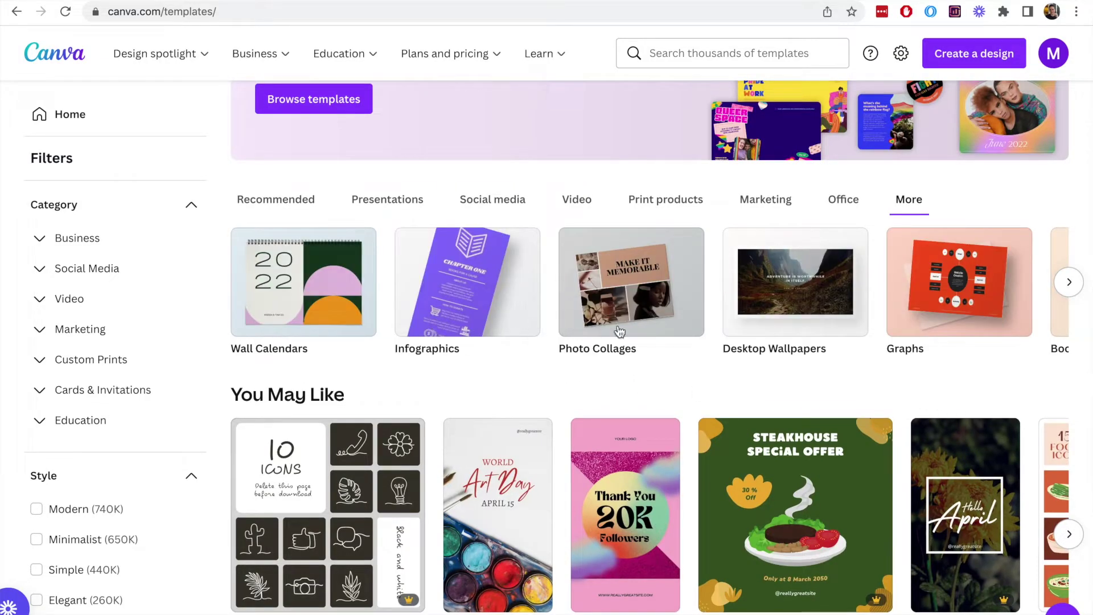
left_click(1069, 283)
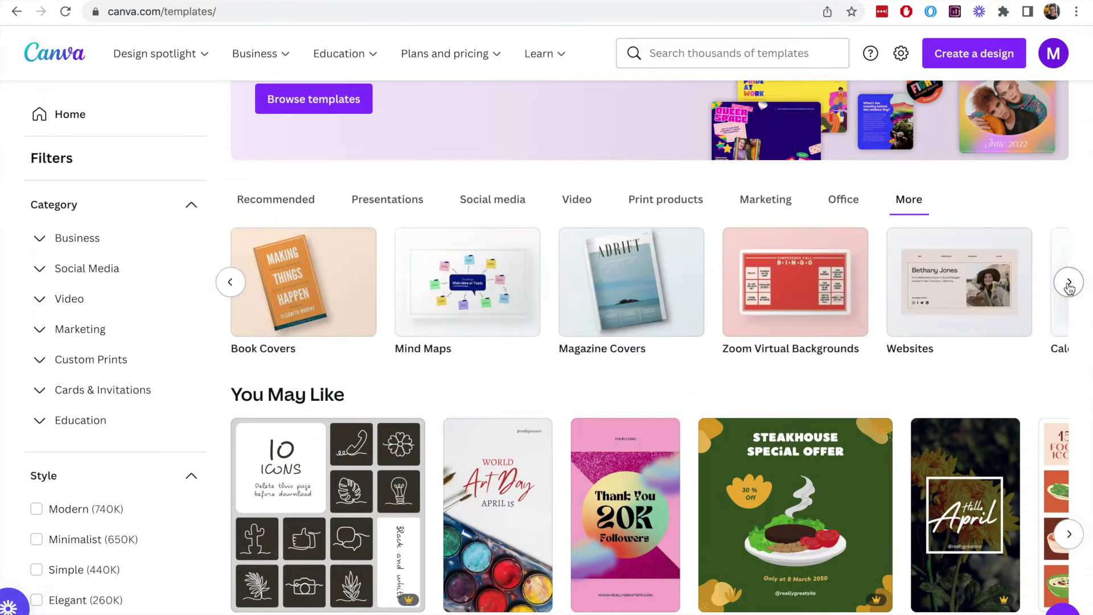
left_click(1069, 287)
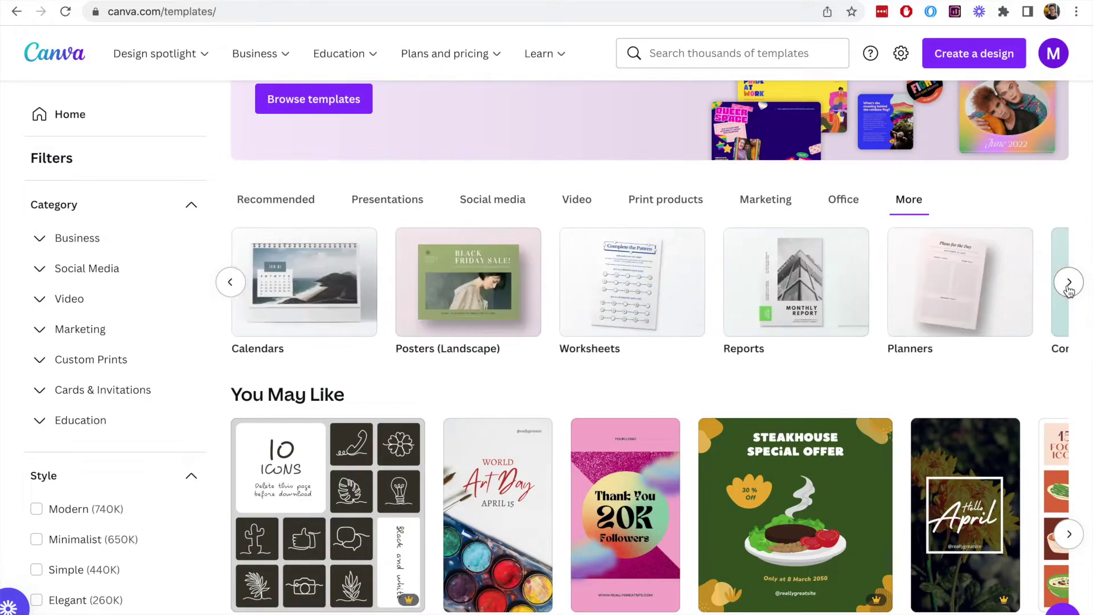
left_click(1069, 283)
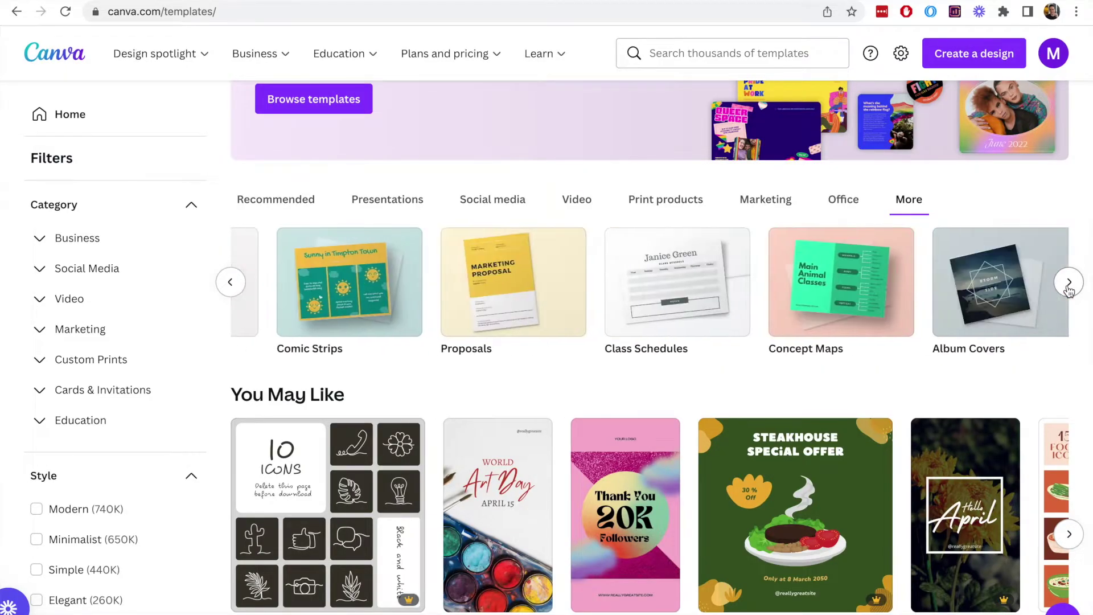
left_click(1069, 285)
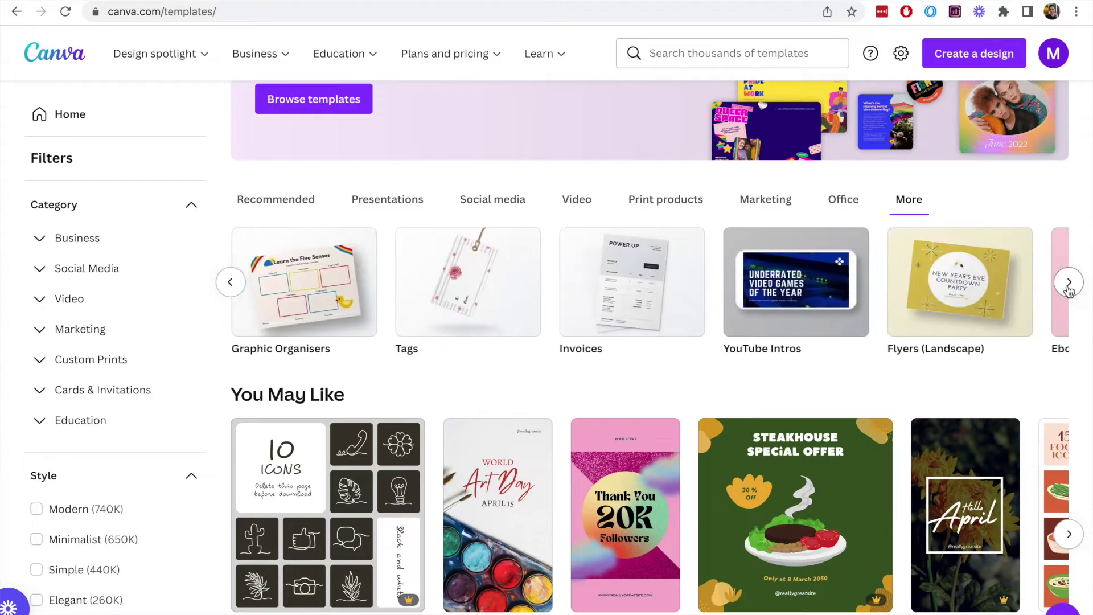
left_click(624, 285)
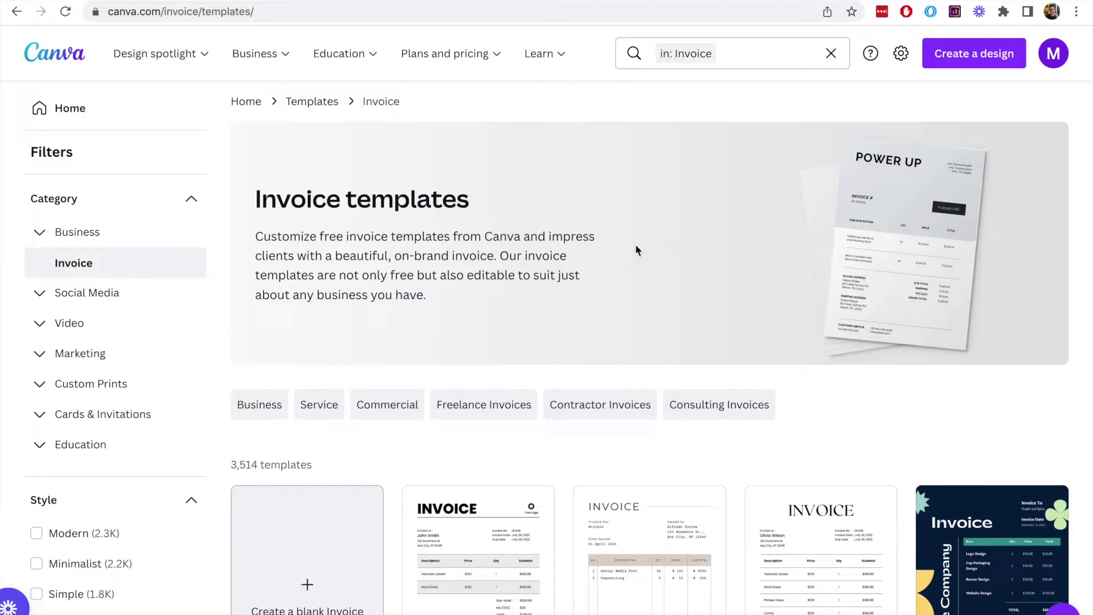
Step: Narrow the invoice templates to the Freelance Invoices collection of 189 designs
scroll(721, 260, "down", 1)
scroll(721, 259, "up", 1)
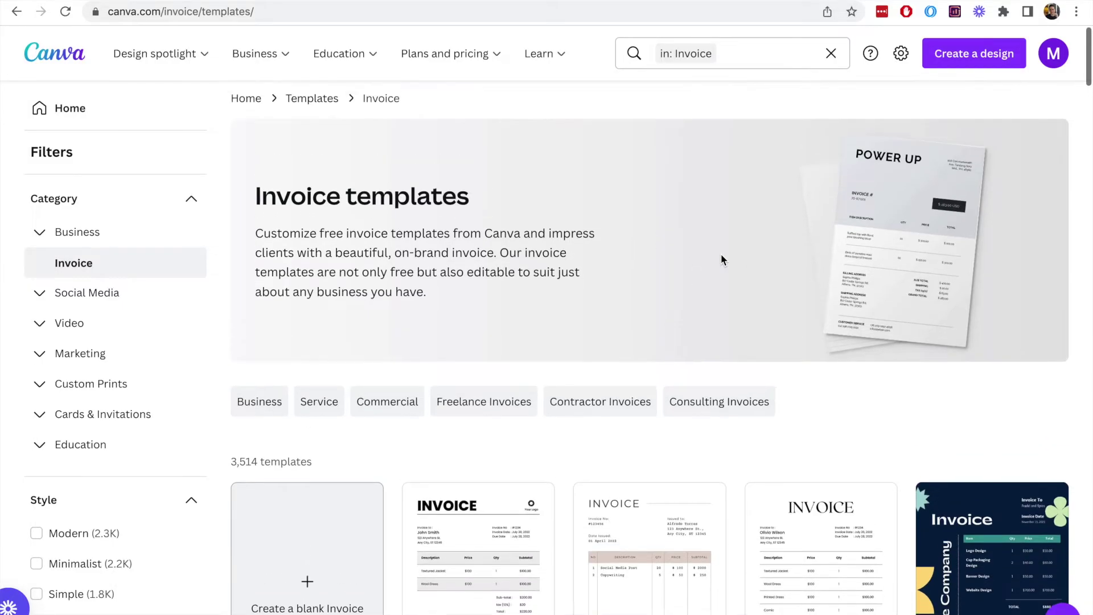
scroll(721, 260, "down", 2)
scroll(721, 259, "up", 2)
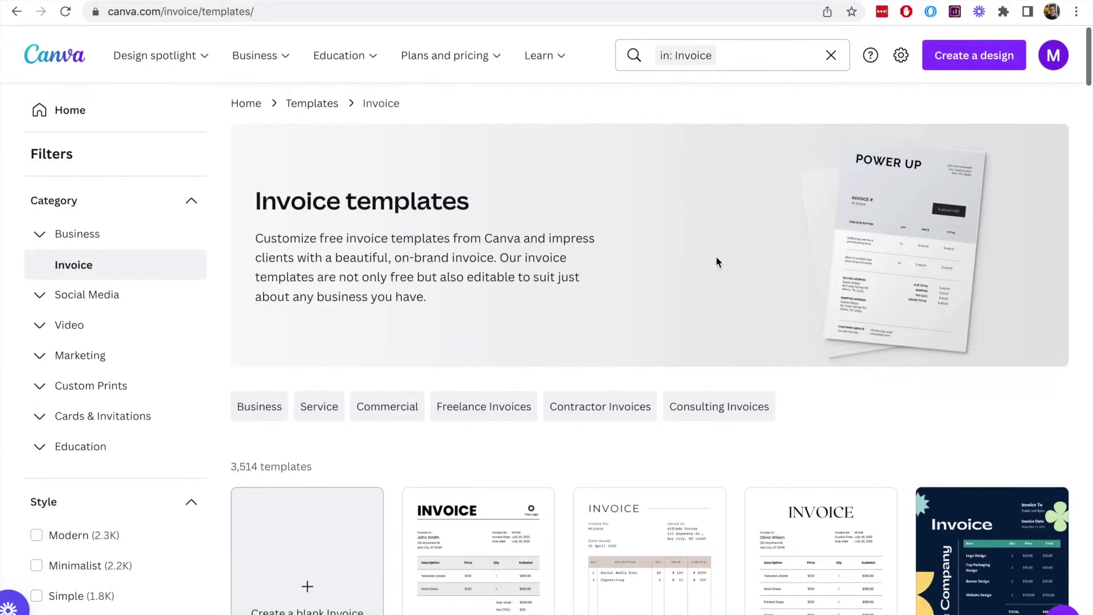
left_click_drag(230, 465, 319, 465)
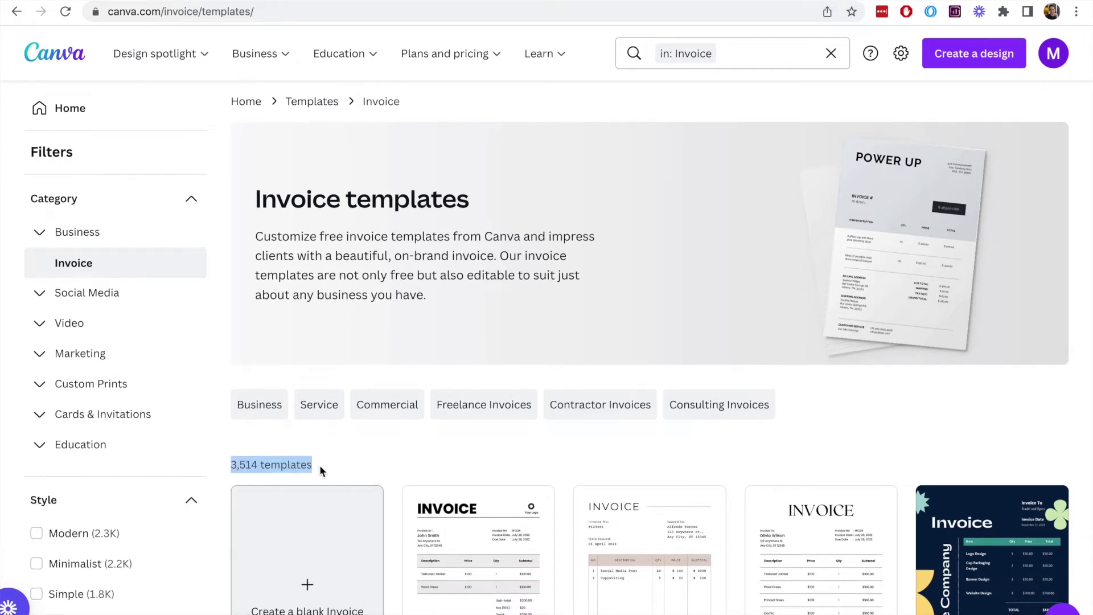
left_click(395, 456)
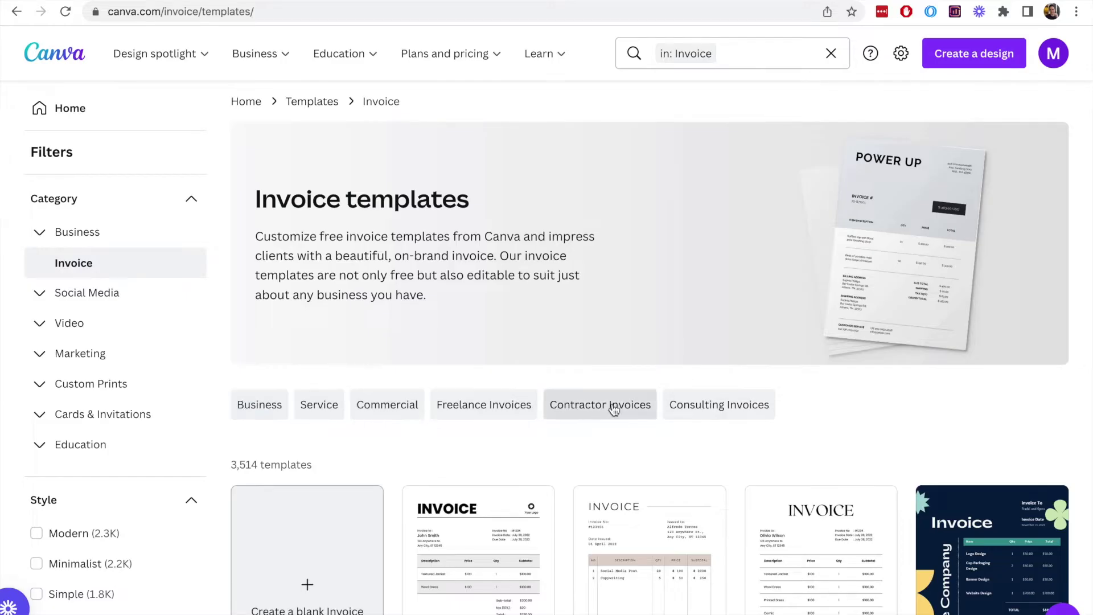
left_click(487, 405)
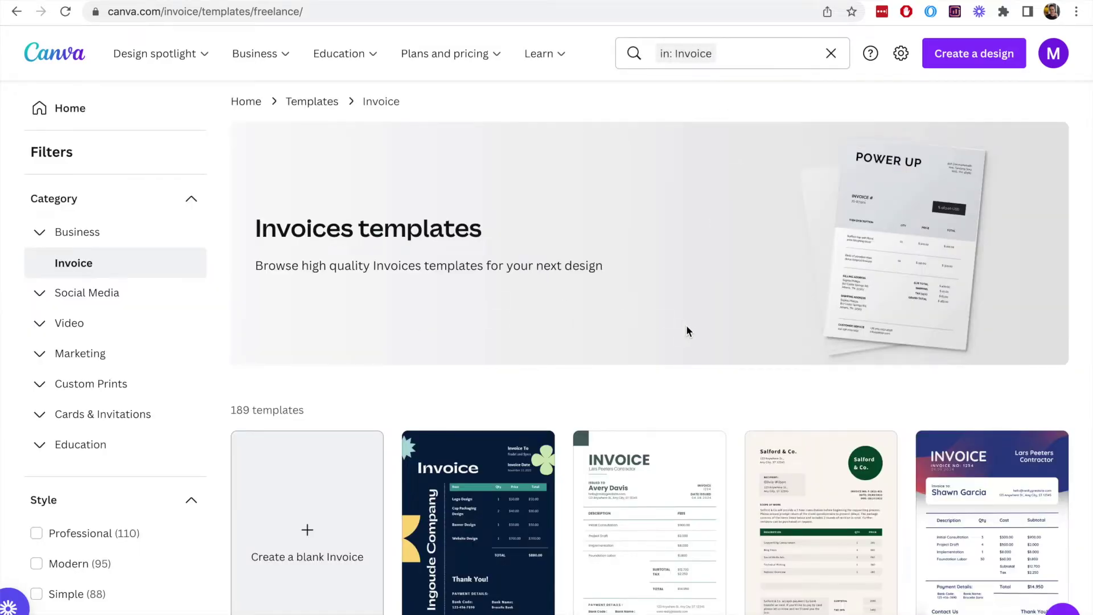
Step: Browse the Freelance Invoices grid down to the Blue Minimal Freelancer Invoice template
scroll(686, 324, "down", 5)
scroll(667, 344, "down", 3)
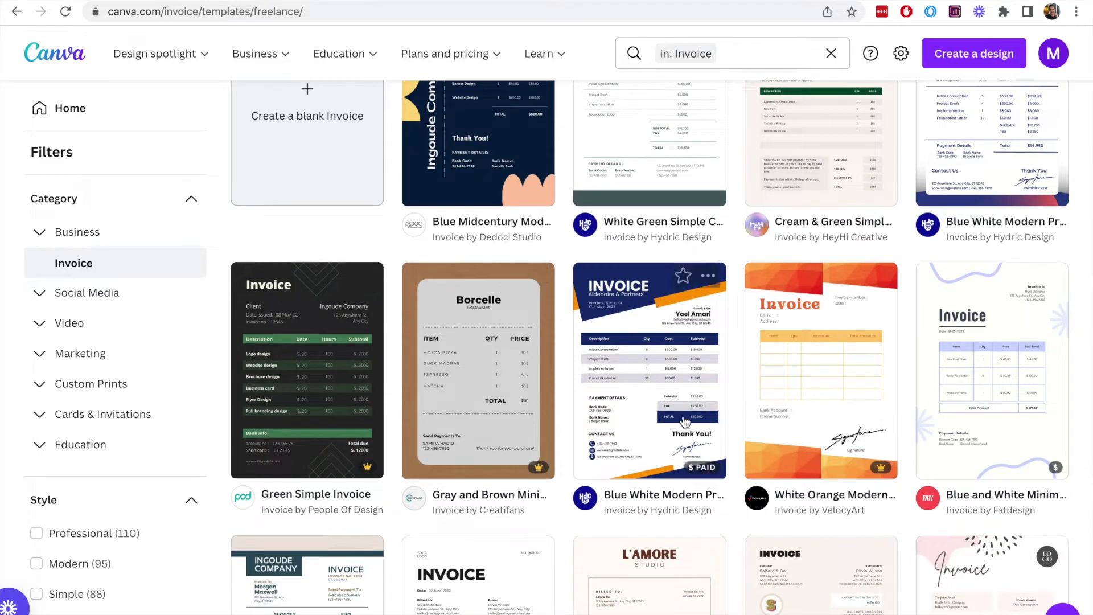
scroll(987, 414, "down", 4)
scroll(979, 413, "down", 1)
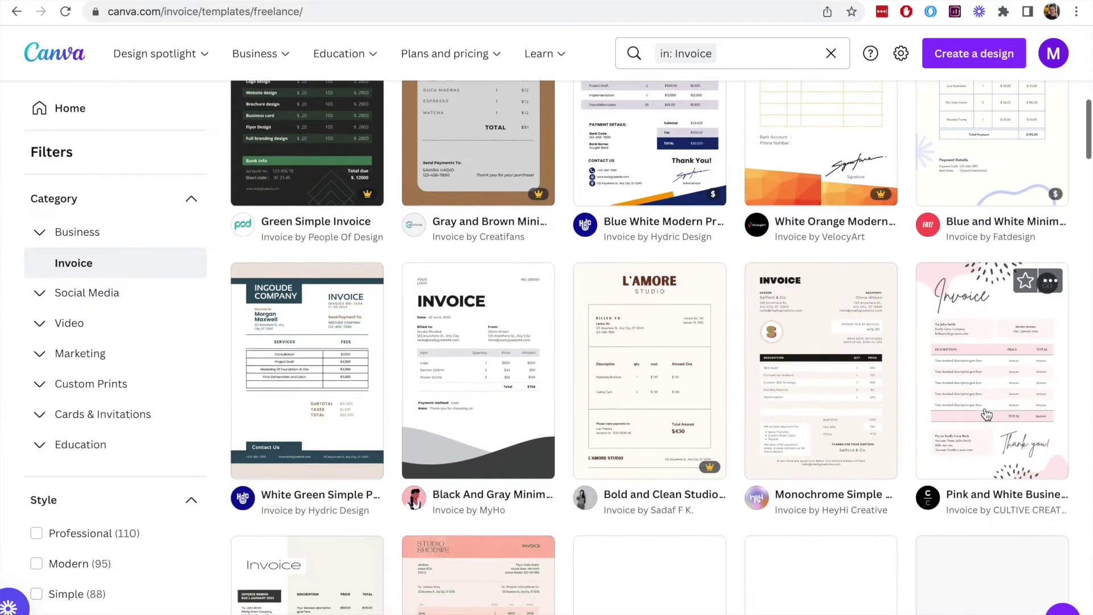
scroll(777, 397, "up", 2)
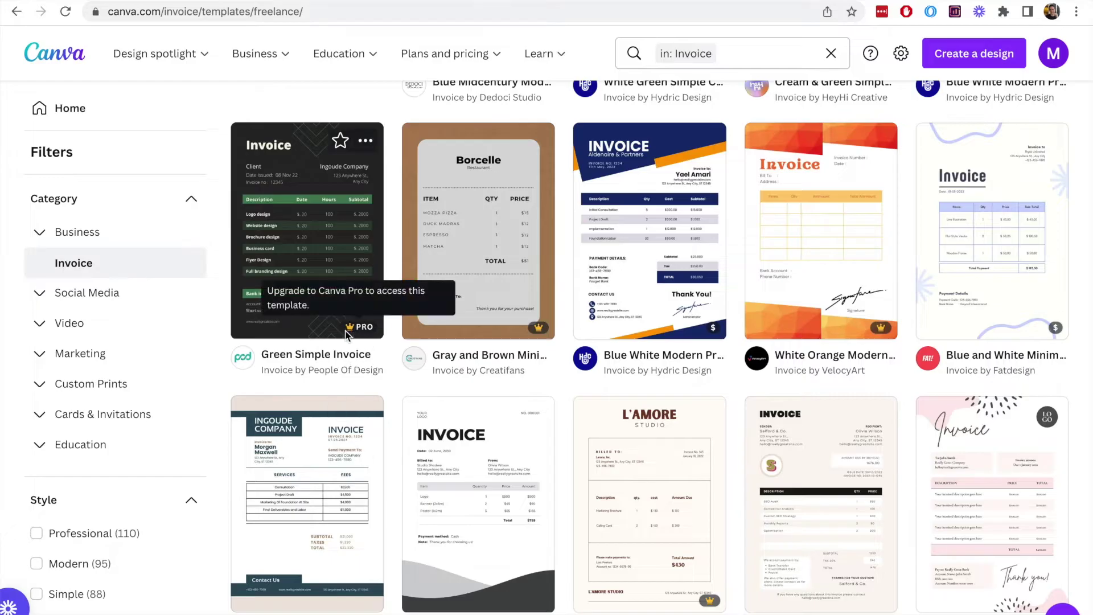
scroll(611, 485, "down", 2)
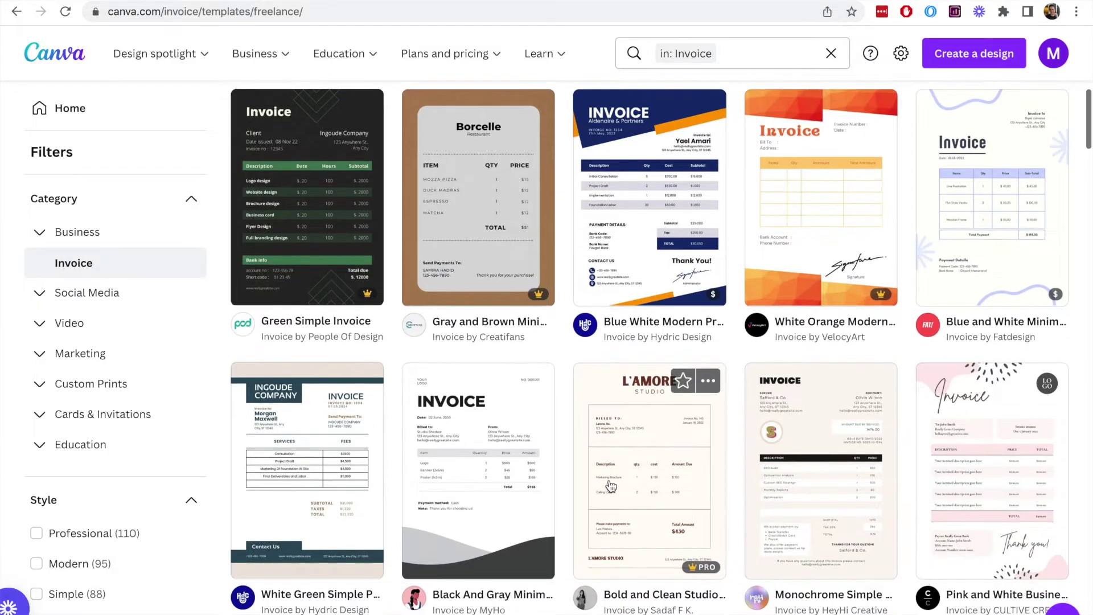
scroll(611, 486, "down", 8)
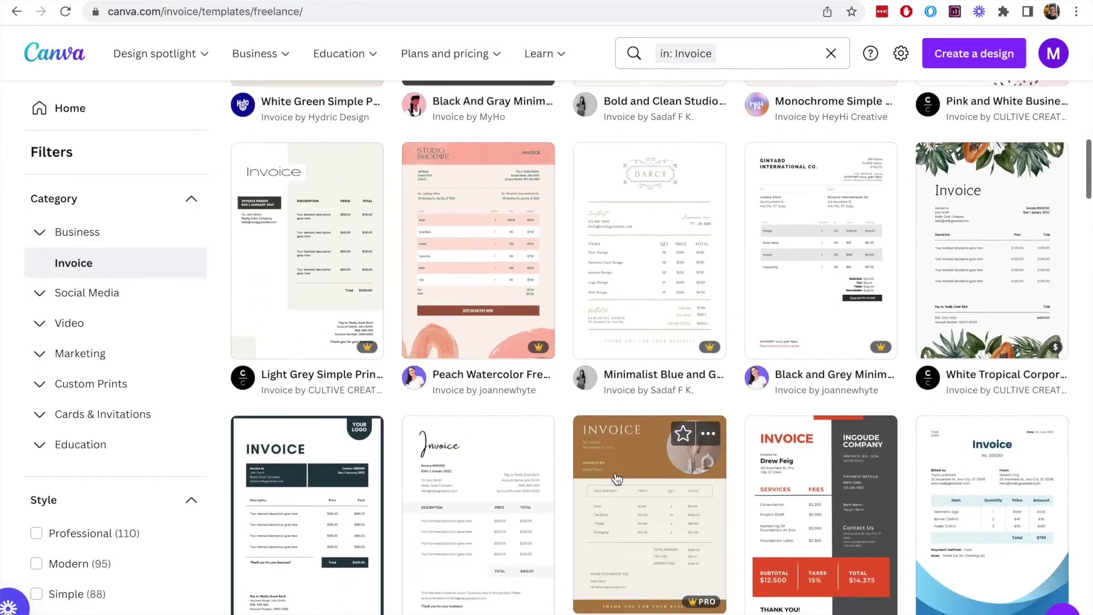
scroll(611, 486, "down", 1)
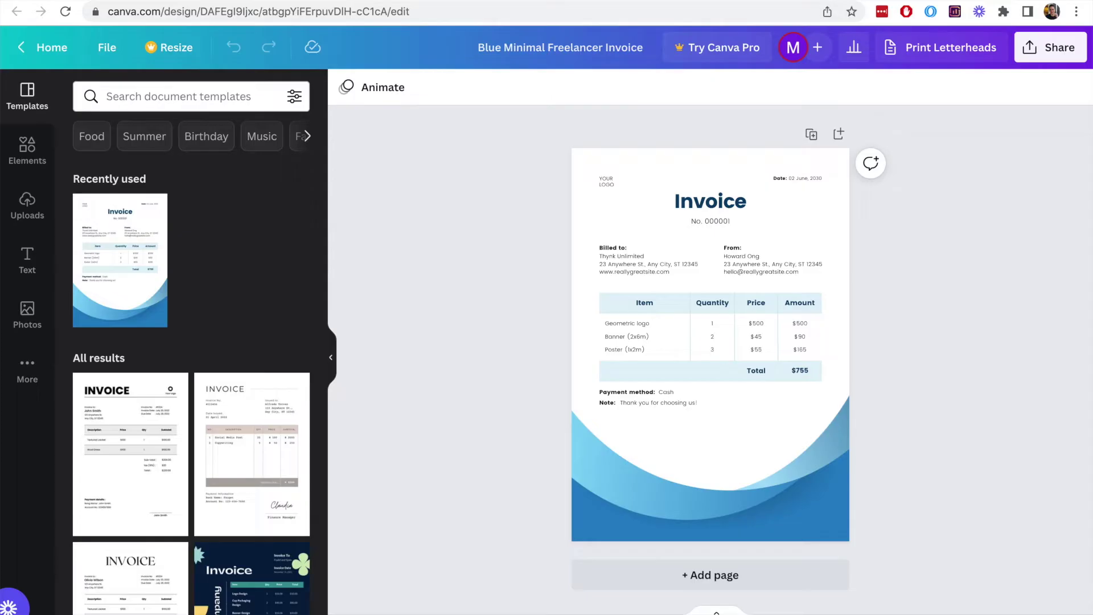
Step: Delete the 'YOUR LOGO' placeholder text, leaving only the date in the invoice header
scroll(711, 342, "up", 5)
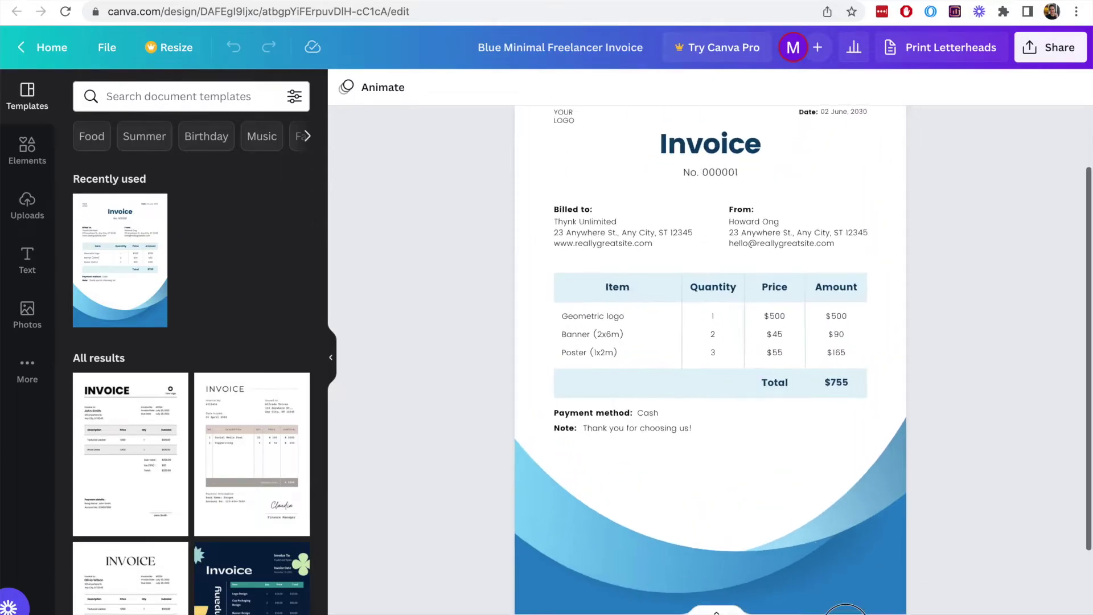
scroll(998, 404, "up", 3)
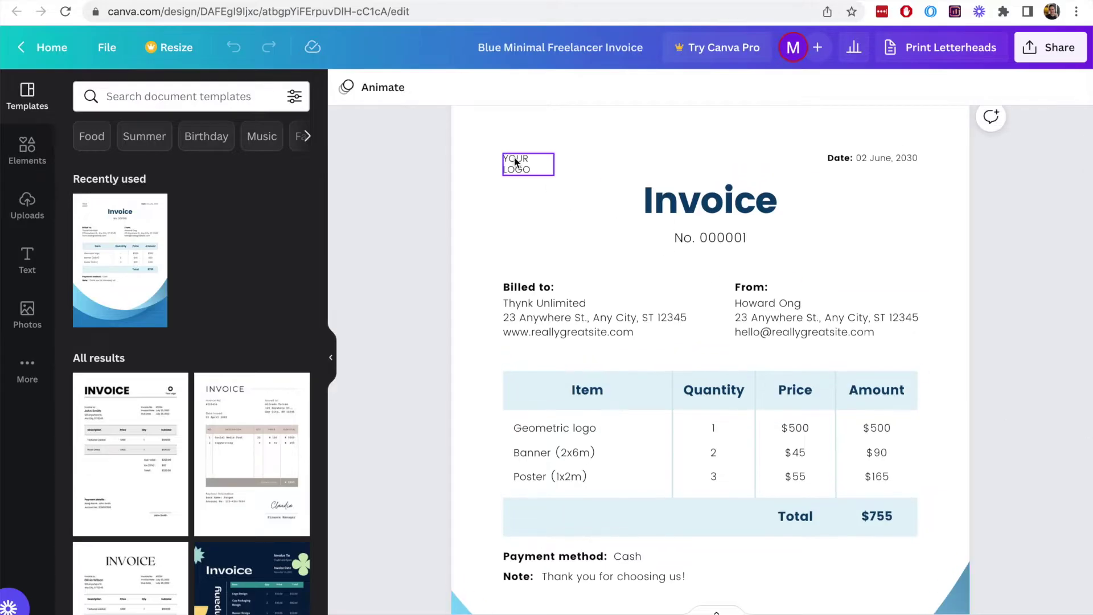
left_click(506, 156)
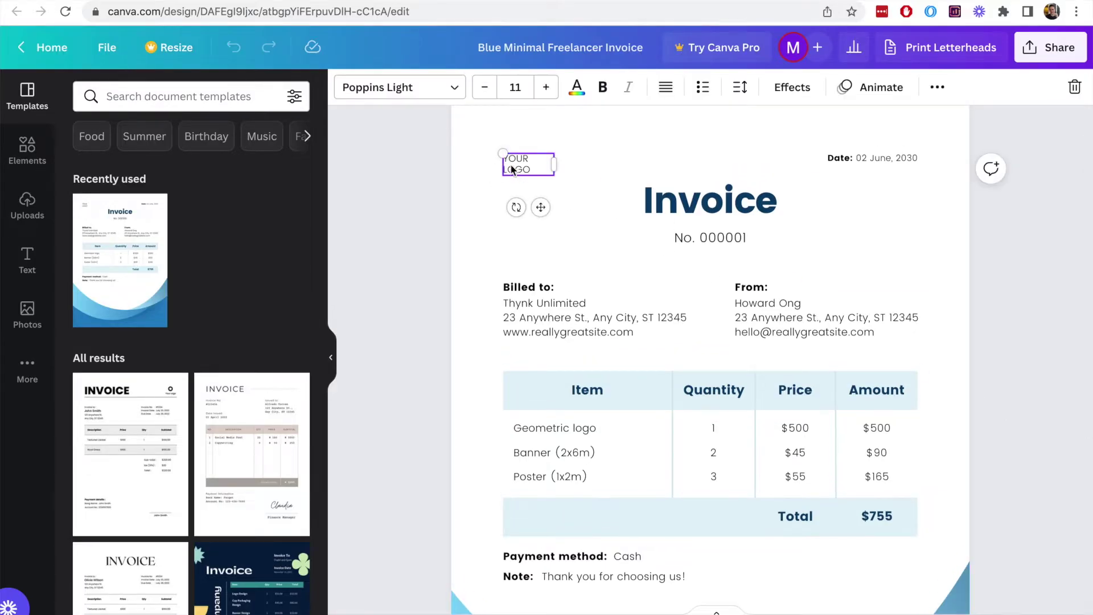
key("Delete")
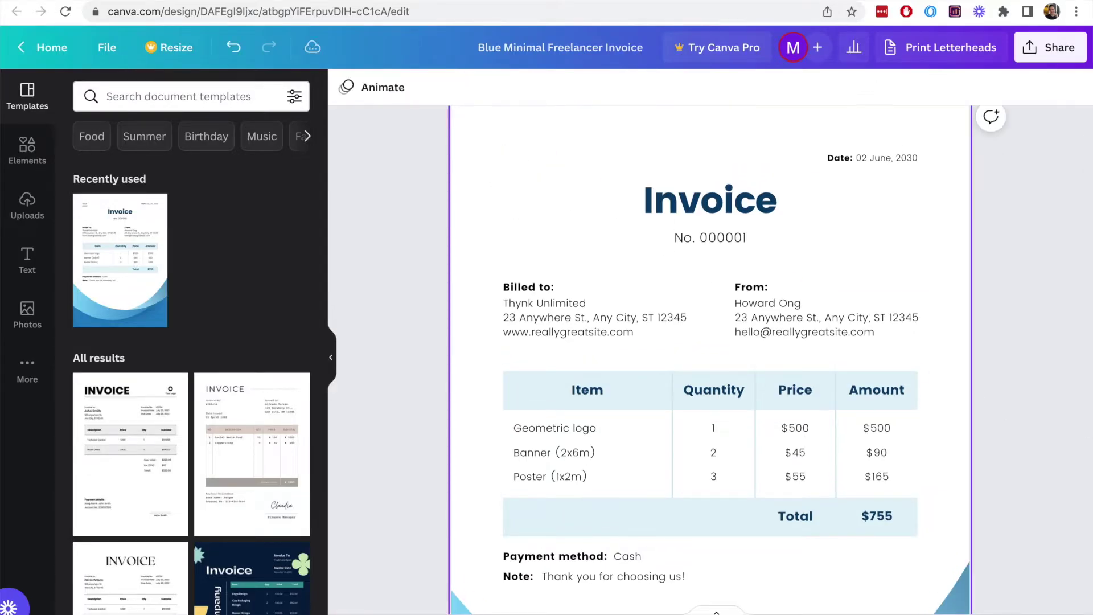
scroll(524, 174, "up", 1)
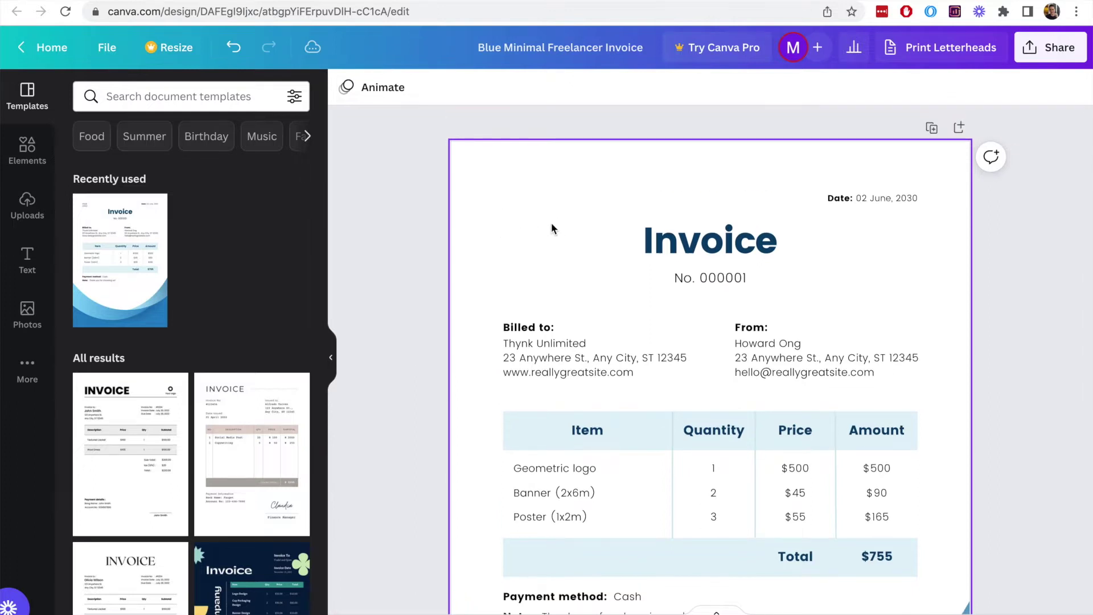
left_click(397, 231)
Step: Change the invoice date to 24 June, 2022
left_click(857, 201)
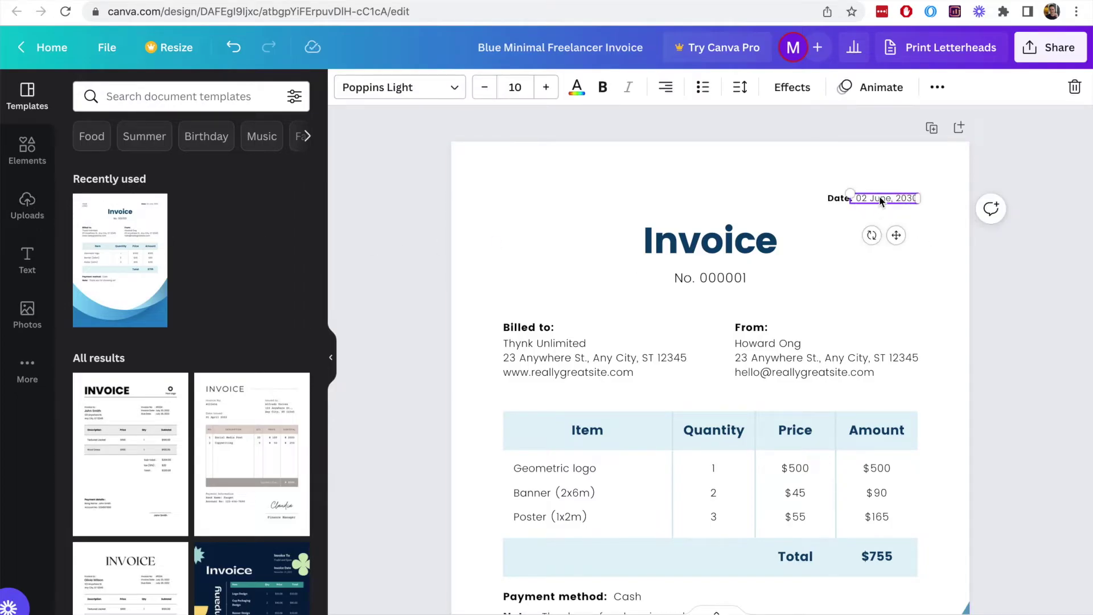
left_click(862, 201)
left_click(866, 197)
left_click(878, 307)
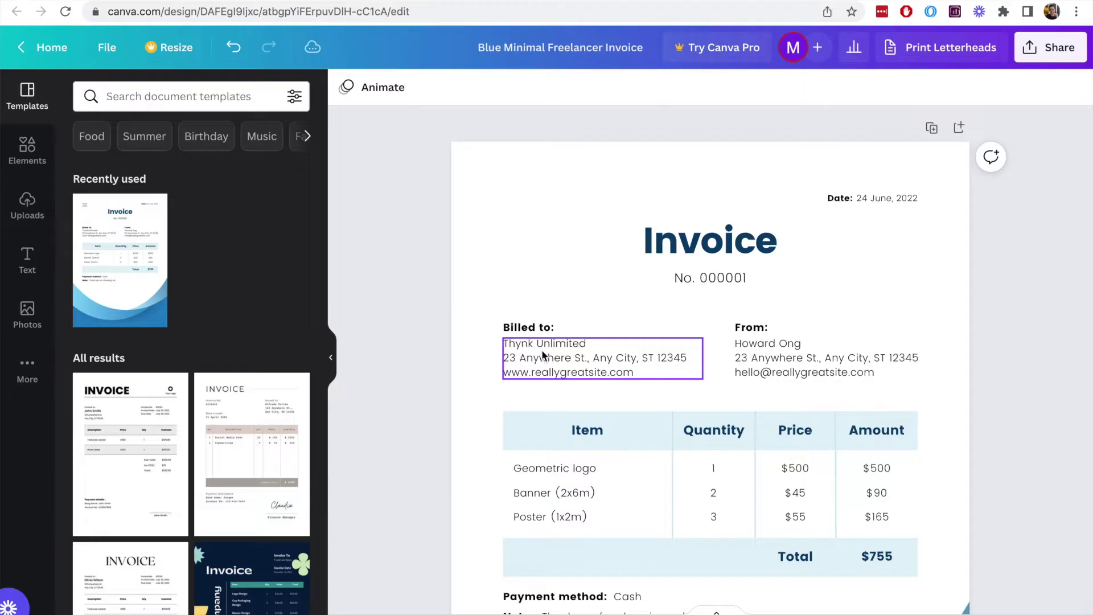
Step: Replace the sample name on the From block's first line with the sender's own name
left_click(792, 343)
left_click(759, 349)
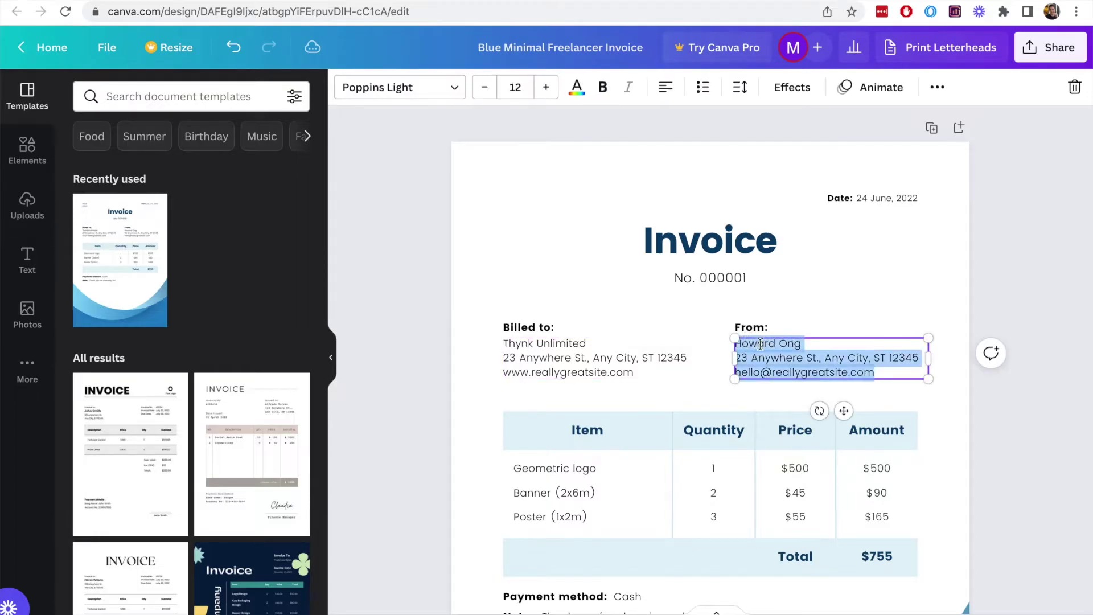
left_click(802, 345)
left_click_drag(802, 345, 740, 346)
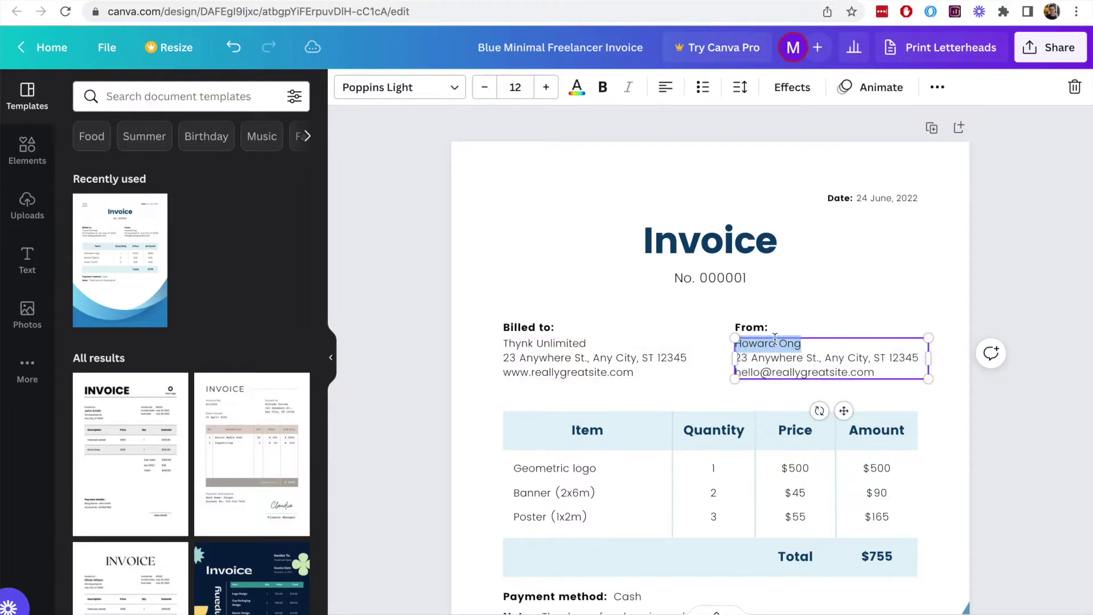
type("David B")
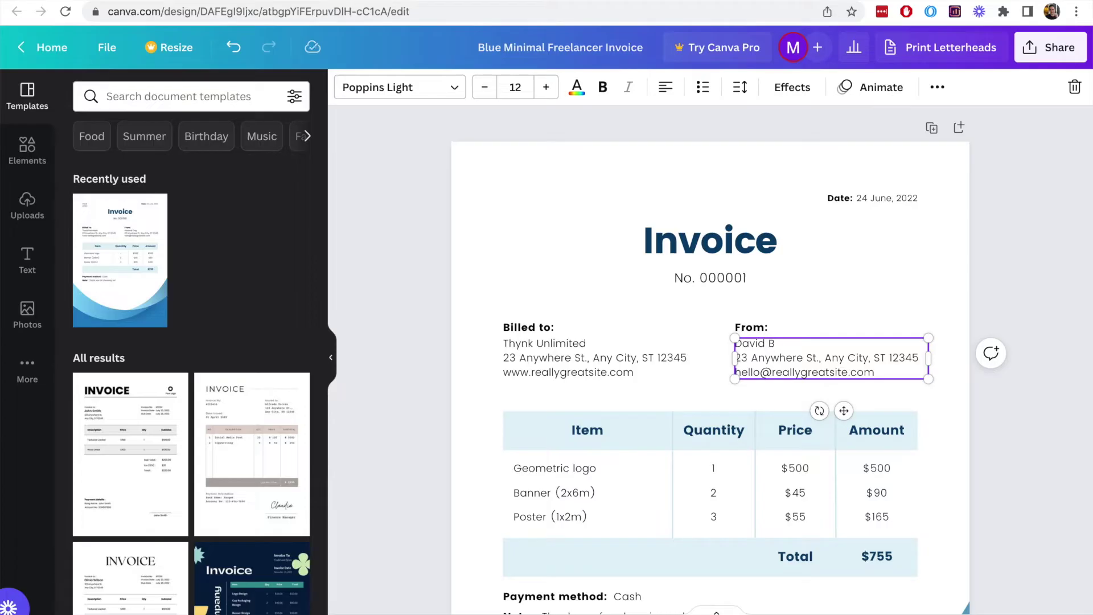
triple_click(804, 357)
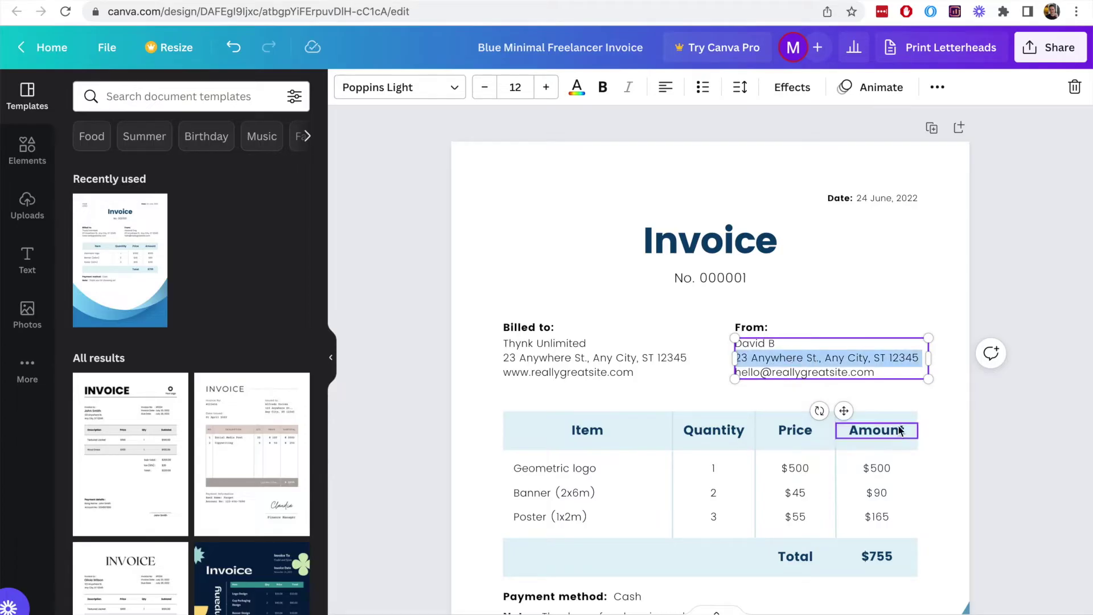
left_click(1010, 433)
scroll(750, 405, "down", 4)
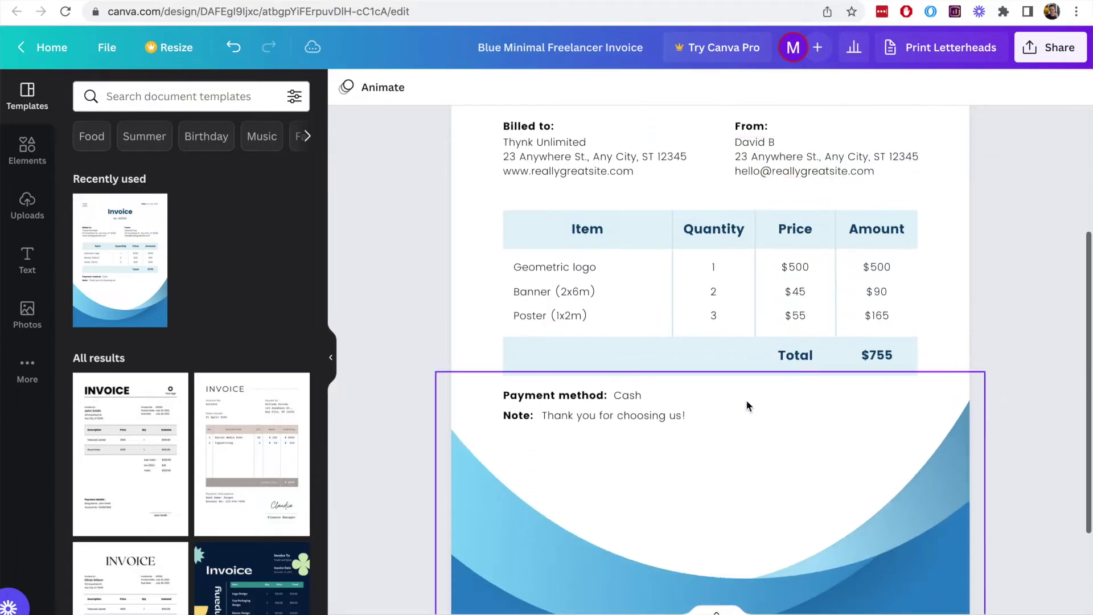
Step: Change the payment method from Cash to 'By Bank Deposit to XXX Bank' plus the account number, on one line
left_click(629, 396)
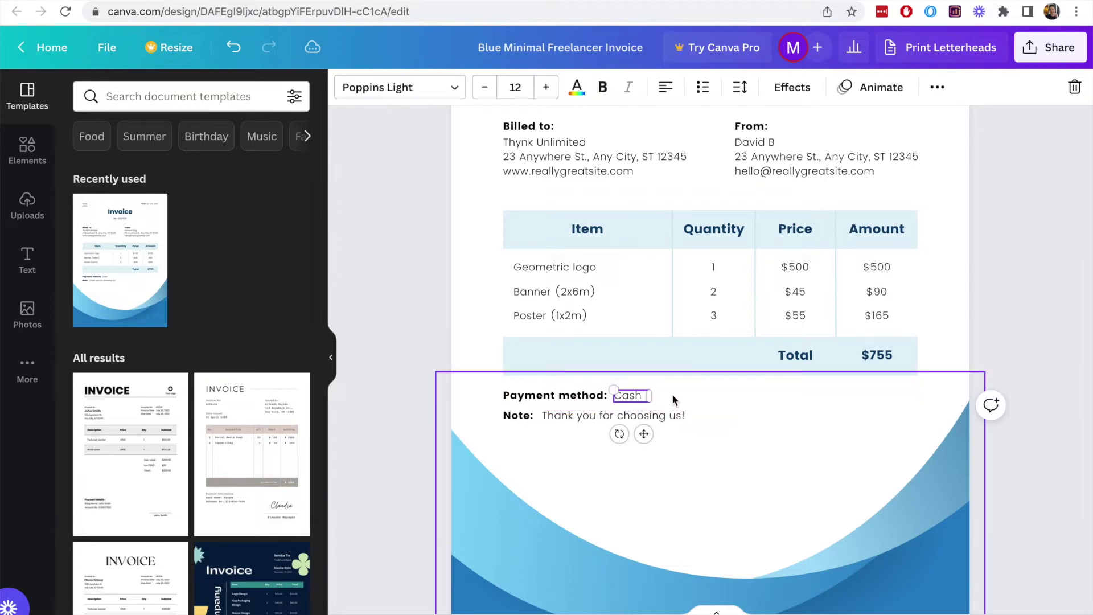
double_click(631, 397)
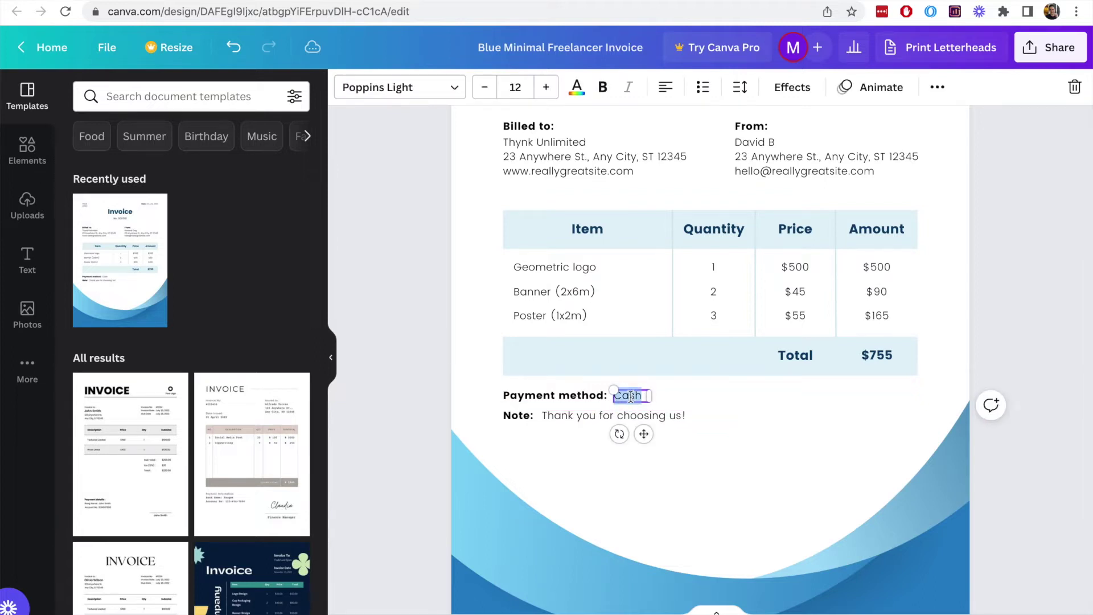
type("By Bank b")
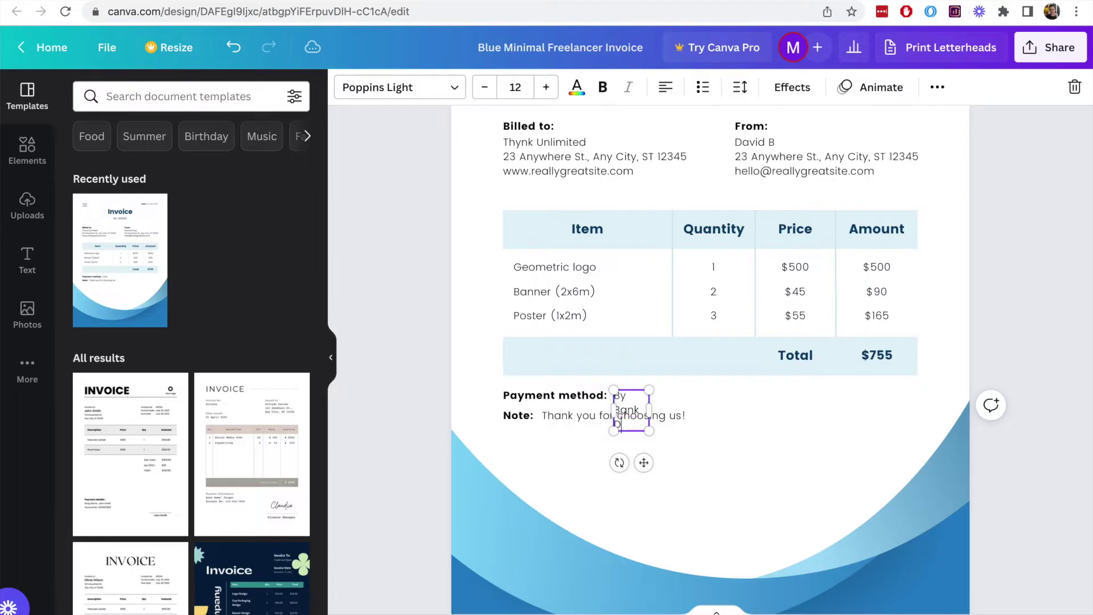
key("BackSpace")
type("Deposit")
left_click_drag(650, 410, 861, 409)
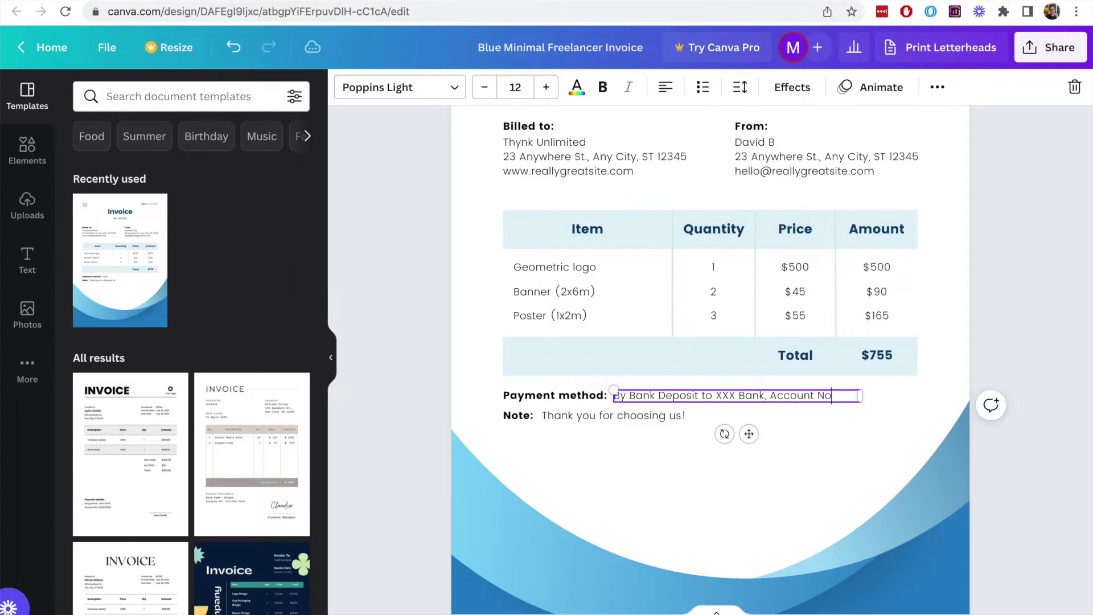
type("234")
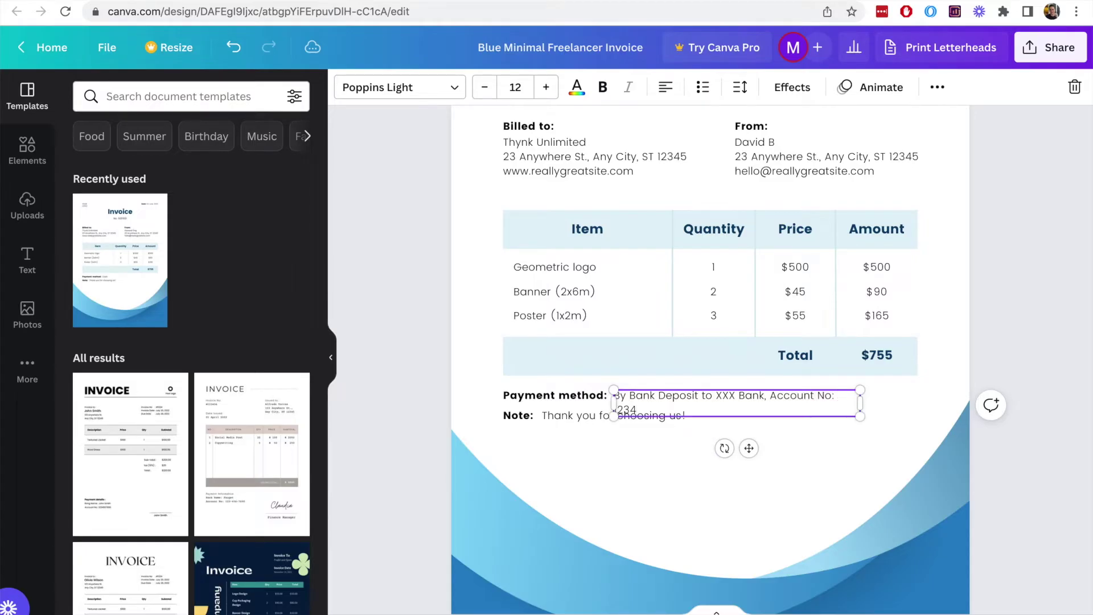
left_click_drag(860, 403, 918, 400)
type("567")
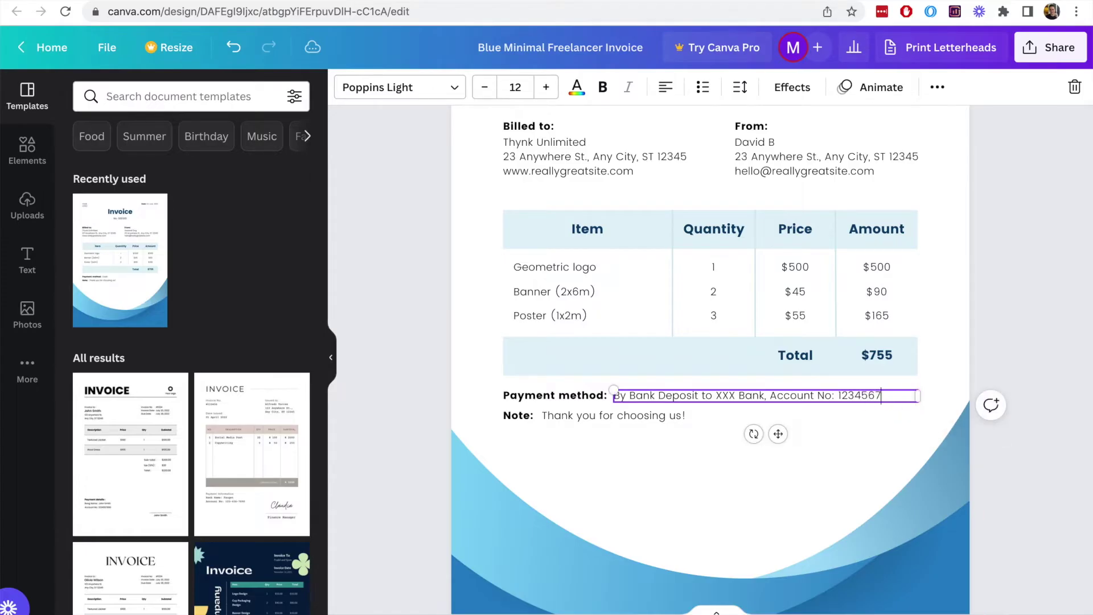
type("8")
left_click(890, 439)
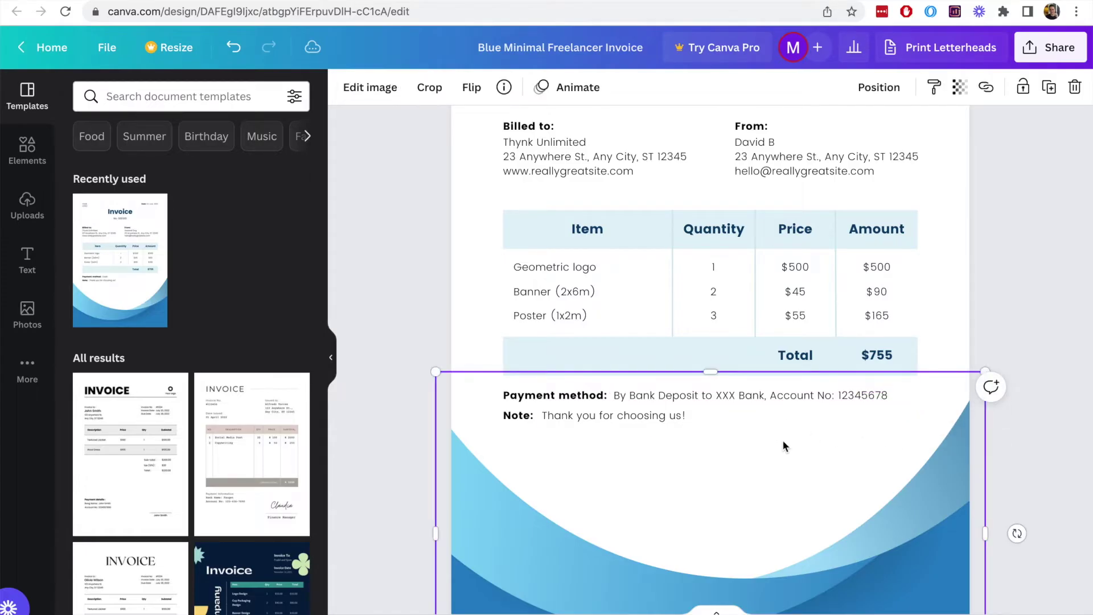
scroll(748, 460, "down", 3)
scroll(757, 439, "up", 4)
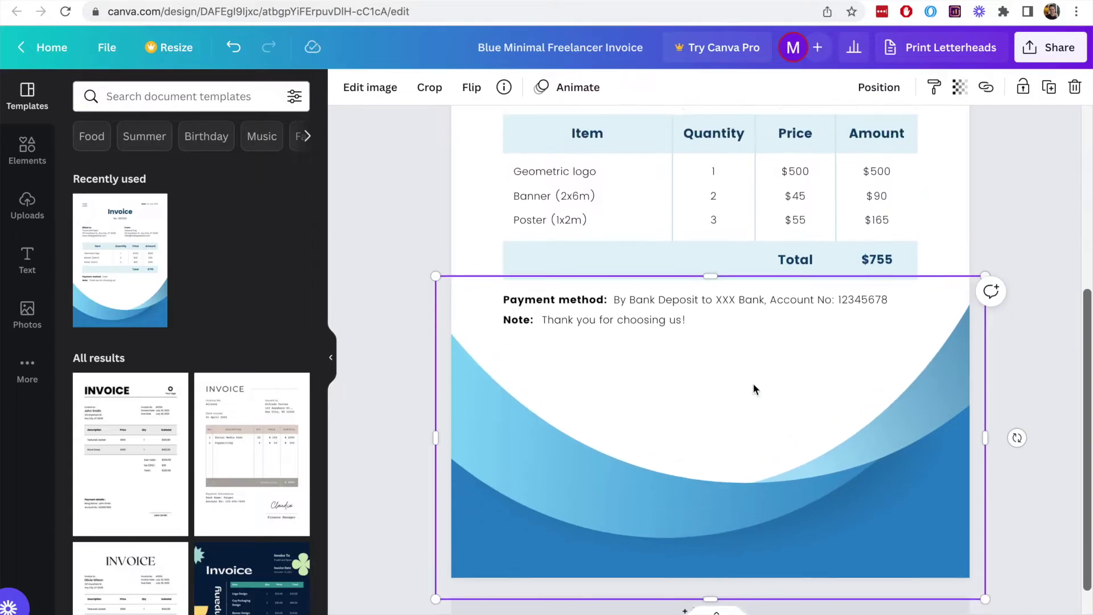
scroll(753, 382, "up", 2)
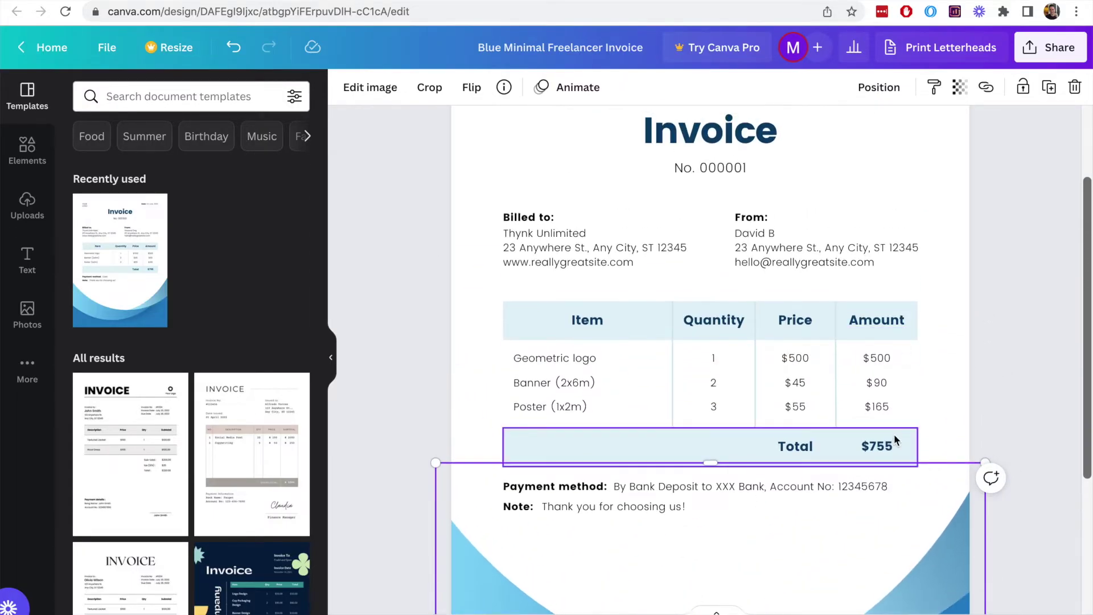
Step: Rename the first item from Geometric logo to Website Design
left_click(955, 378)
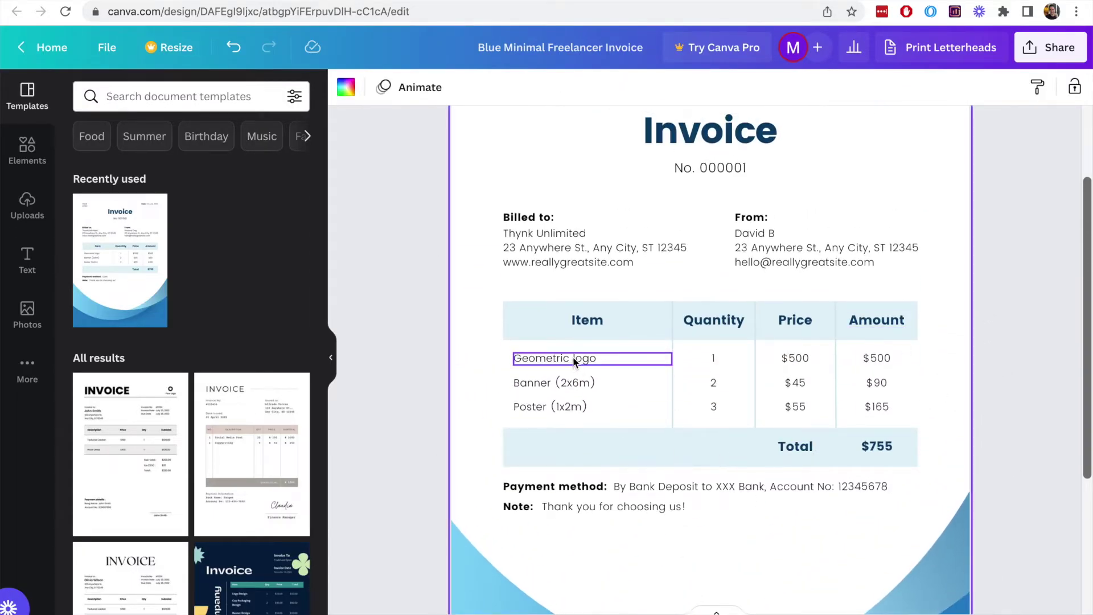
left_click(593, 360)
double_click(558, 357)
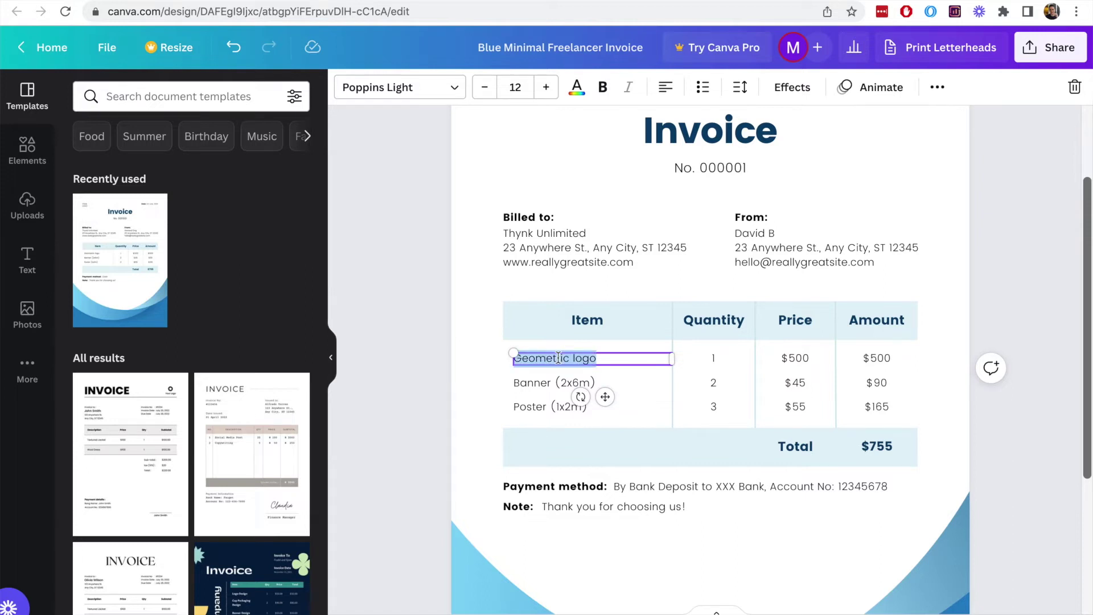
type("Website Design")
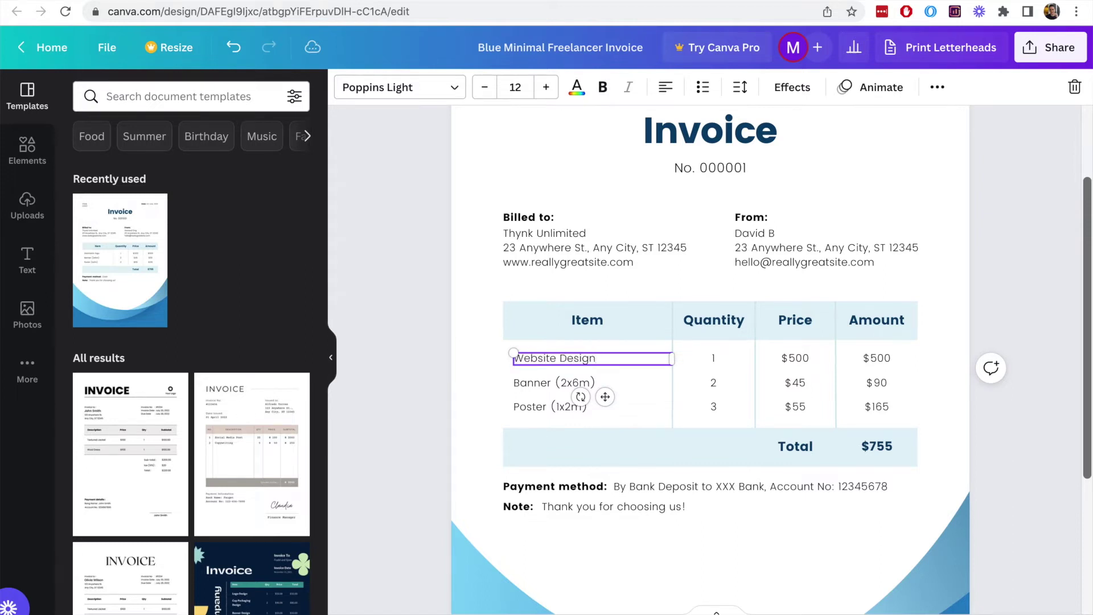
left_click(674, 379)
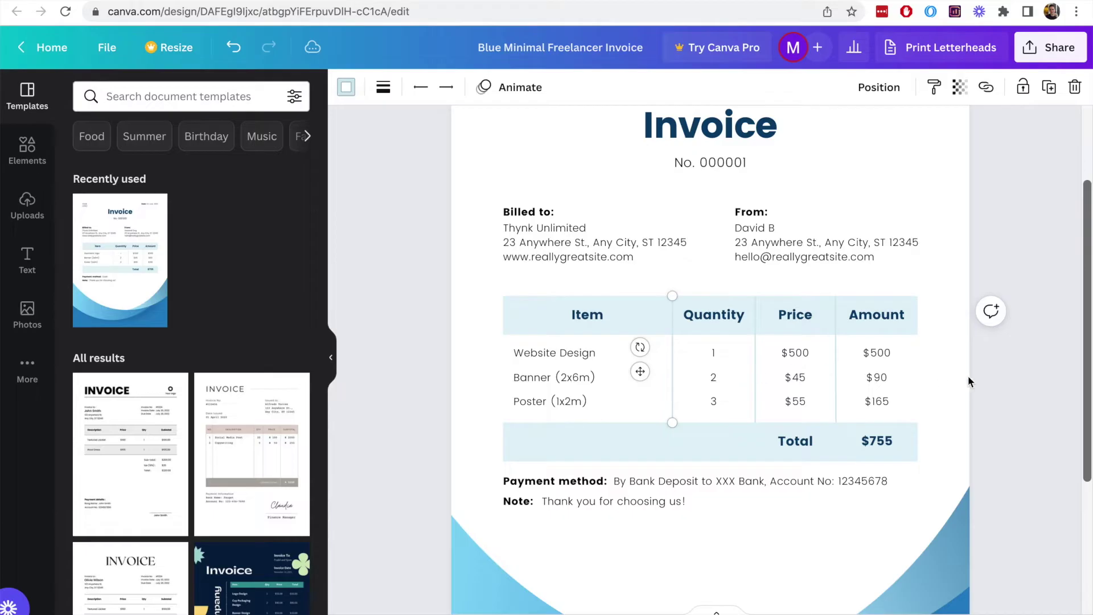
left_click(988, 368)
Step: Change the invoice number to No. 010001
scroll(989, 367, "up", 2)
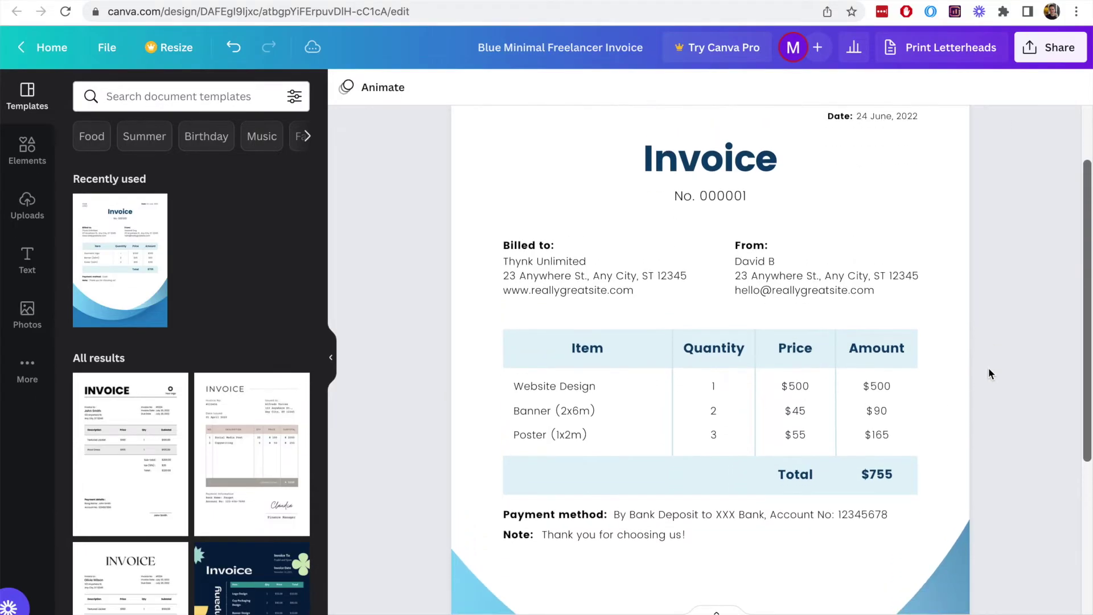
left_click(740, 200)
left_click(742, 201)
left_click(743, 201)
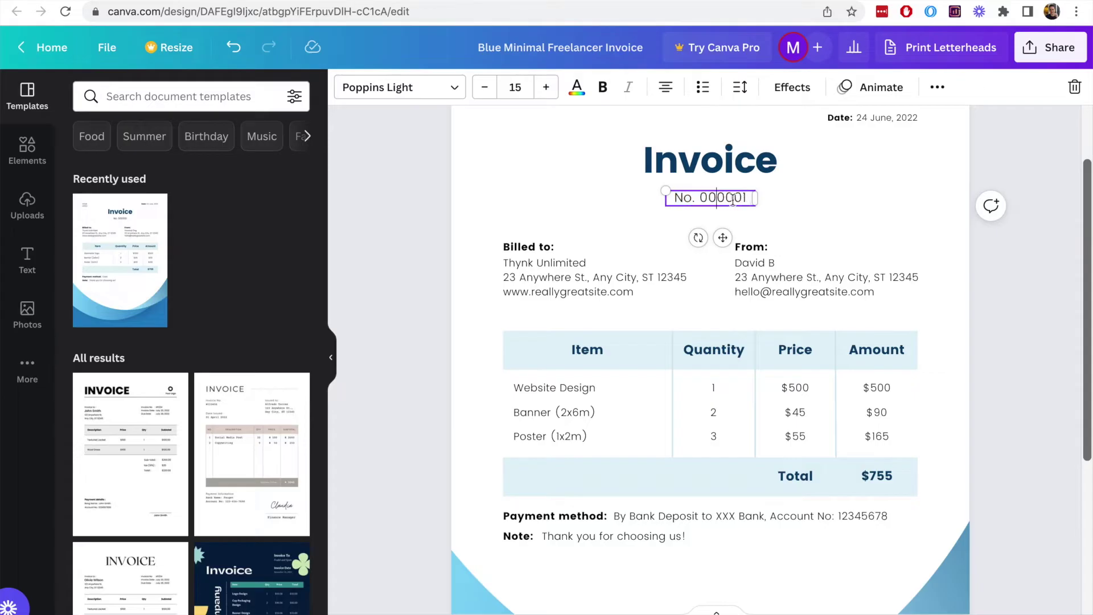
key("BackSpace")
type("1")
left_click(1010, 316)
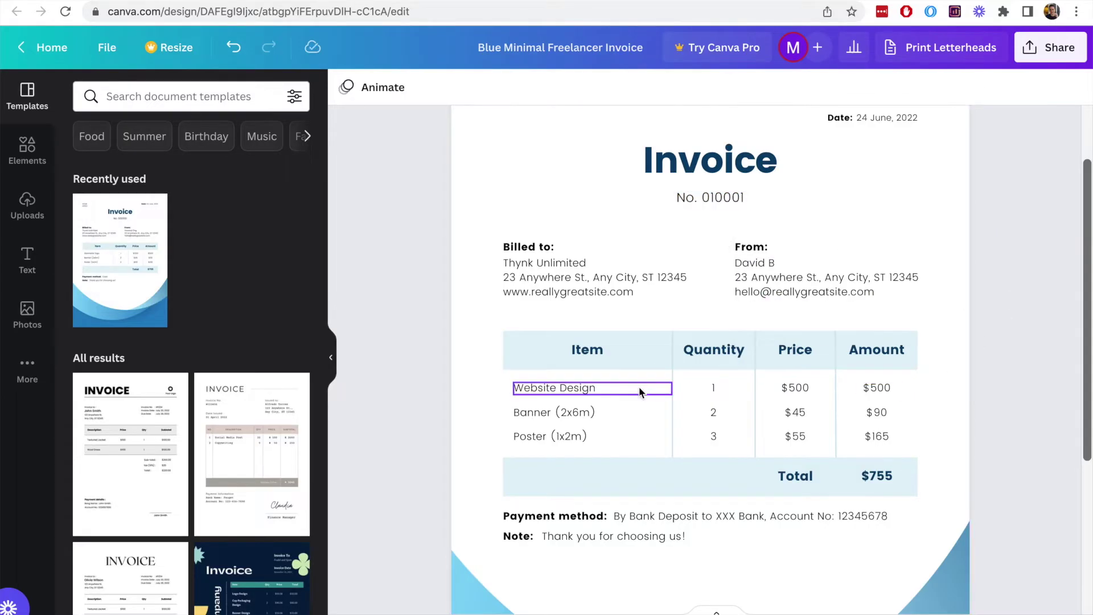
Step: Set the Website Design row's quantity to 2 and its amount to $1000
left_click(798, 388)
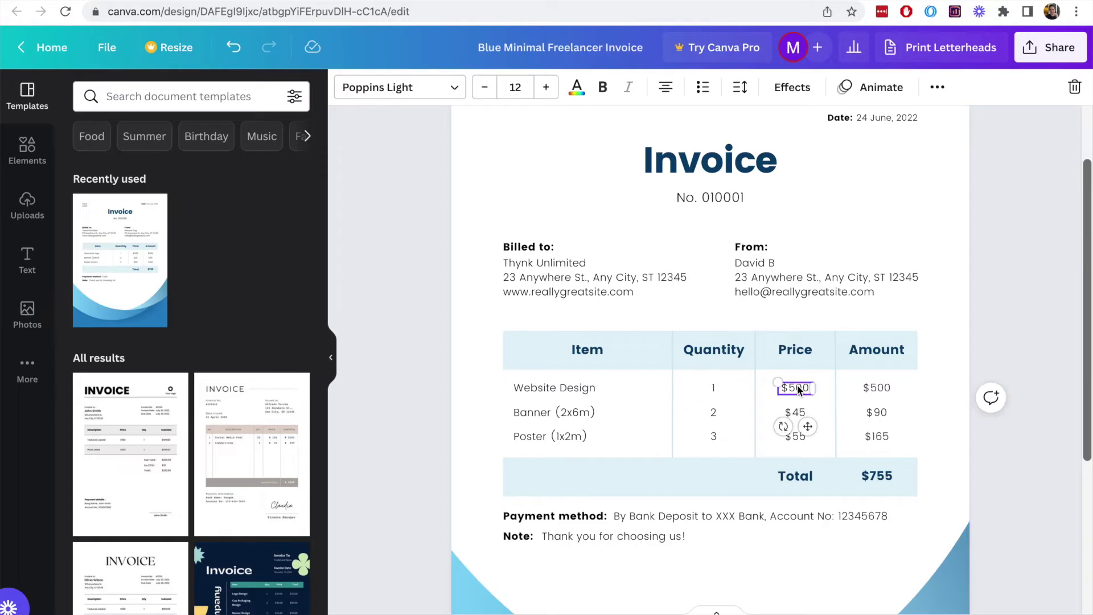
left_click(880, 389)
left_click(719, 389)
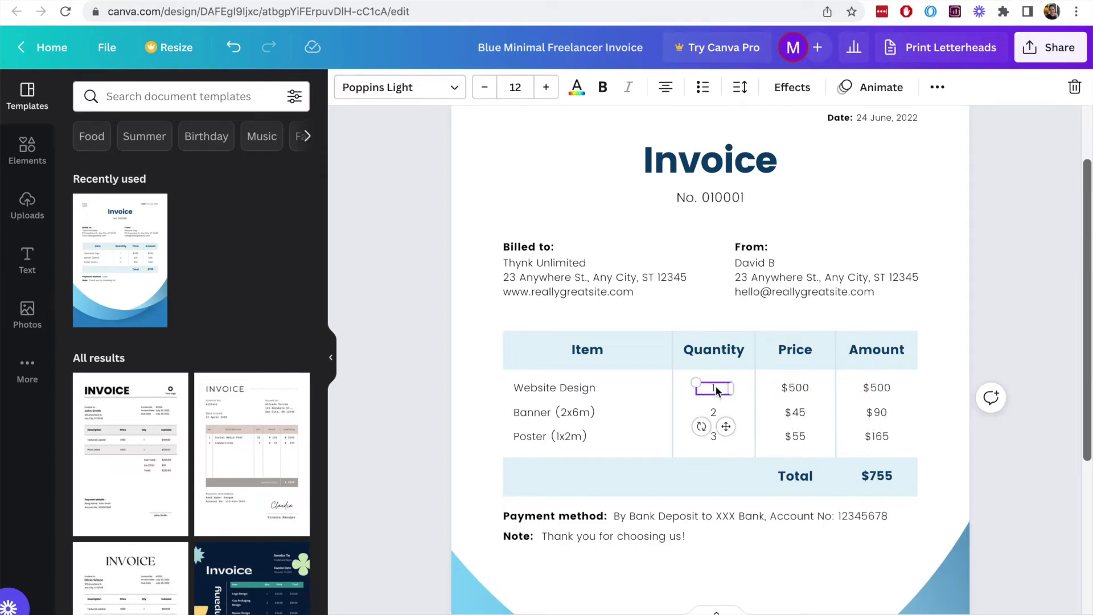
double_click(717, 390)
type("2")
left_click(928, 382)
left_click(877, 390)
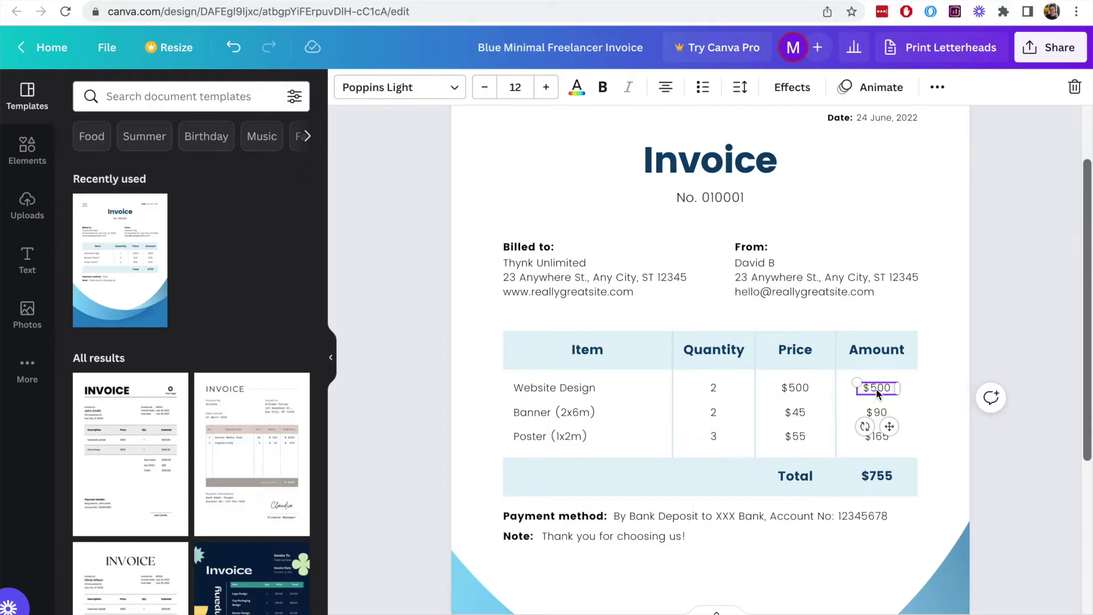
double_click(878, 391)
left_click(863, 388)
key("BackSpace")
type("1000")
left_click(1009, 324)
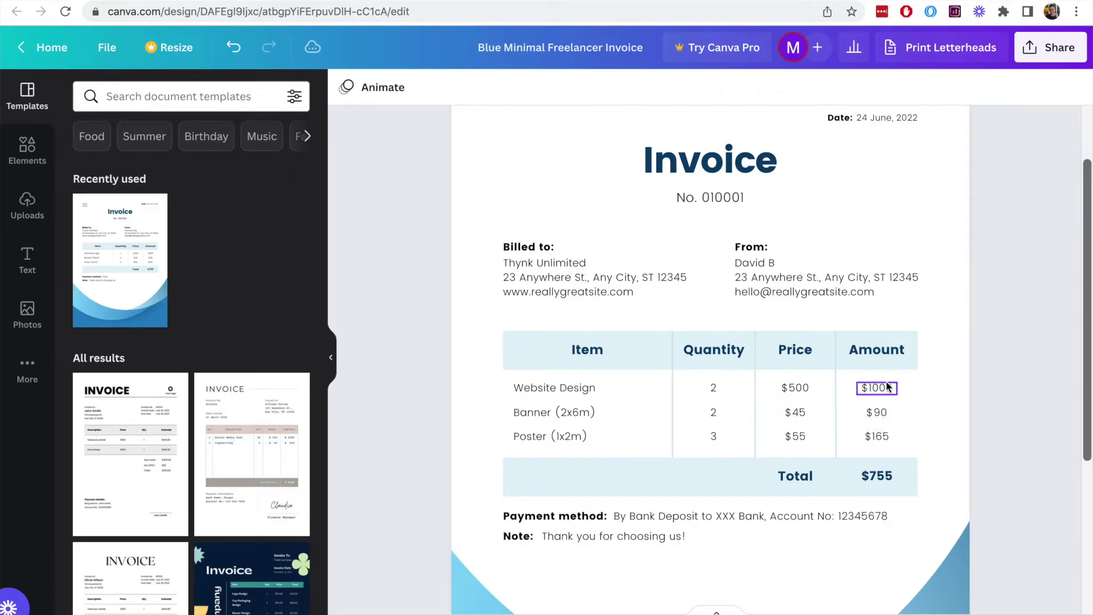
Step: Update the invoice total from $755 to $1255
left_click(878, 479)
double_click(875, 483)
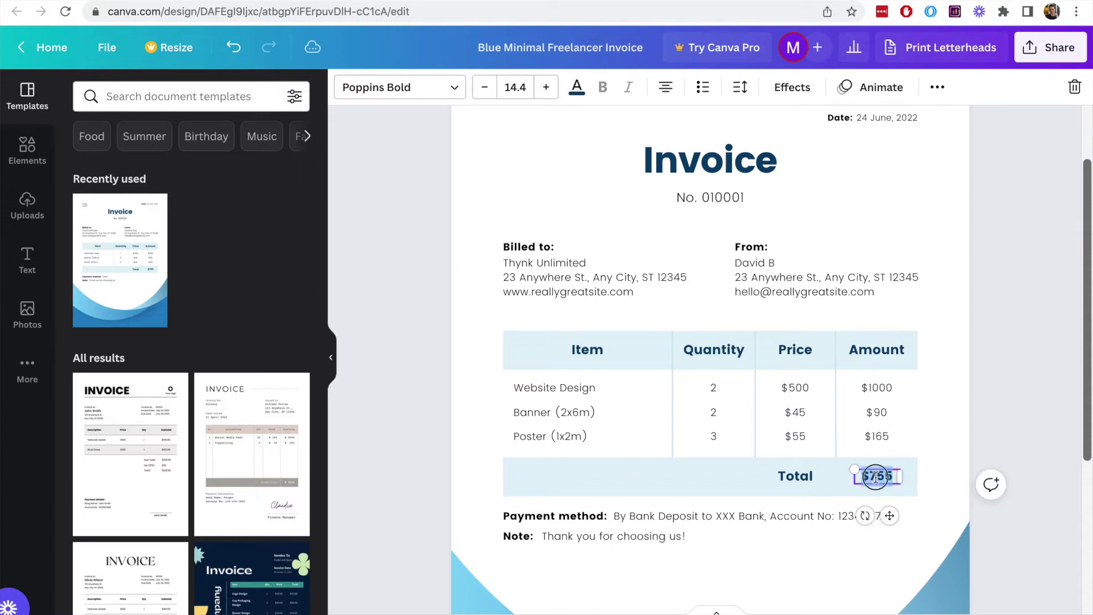
left_click(875, 479)
key("BackSpace")
type("12")
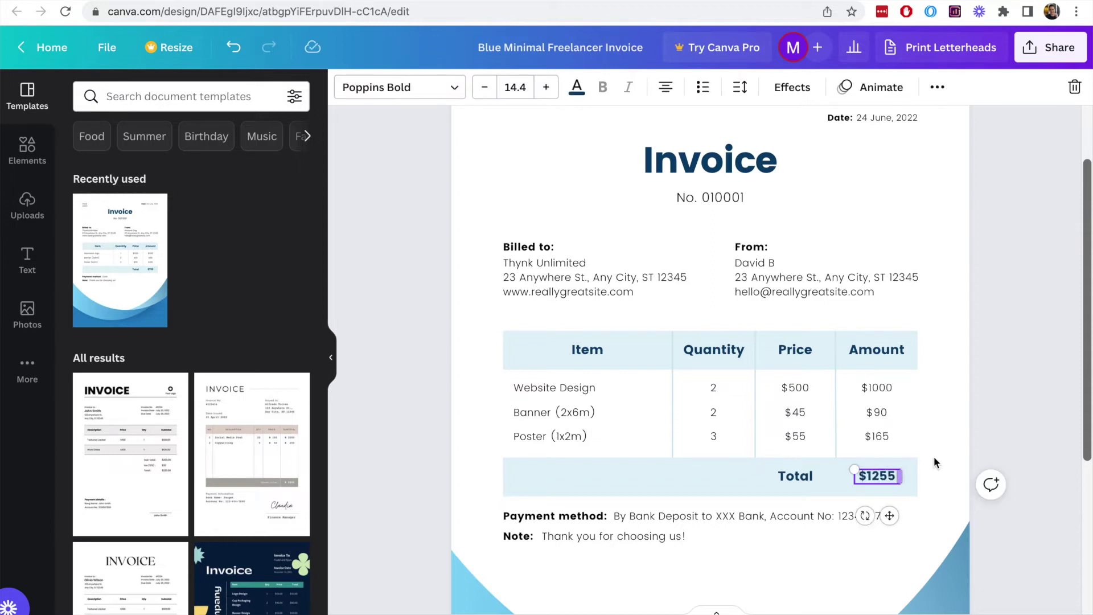
left_click(977, 410)
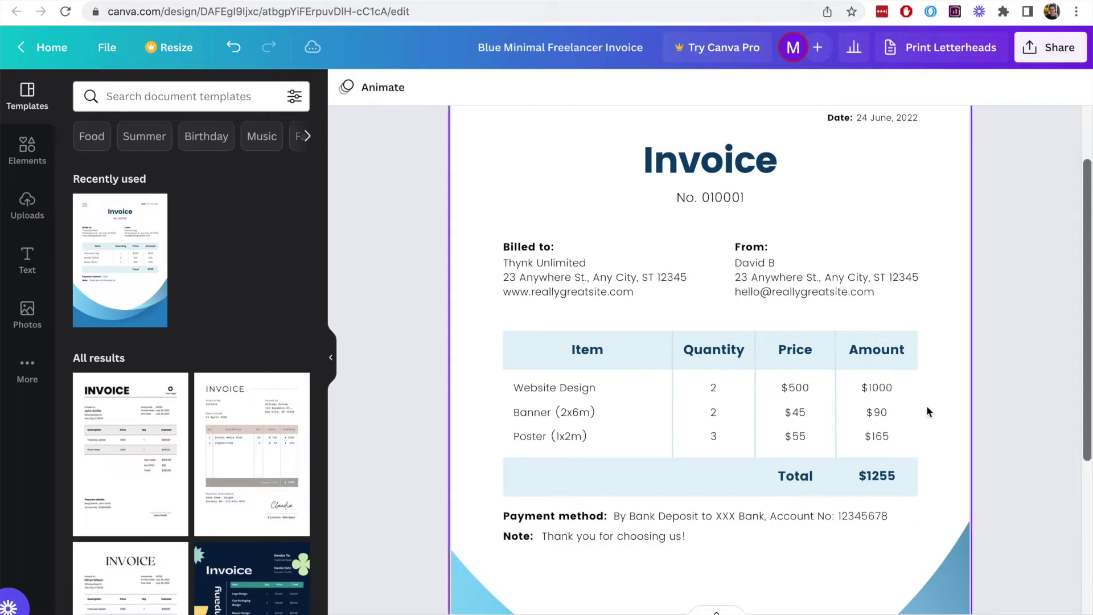
scroll(1017, 294, "up", 2)
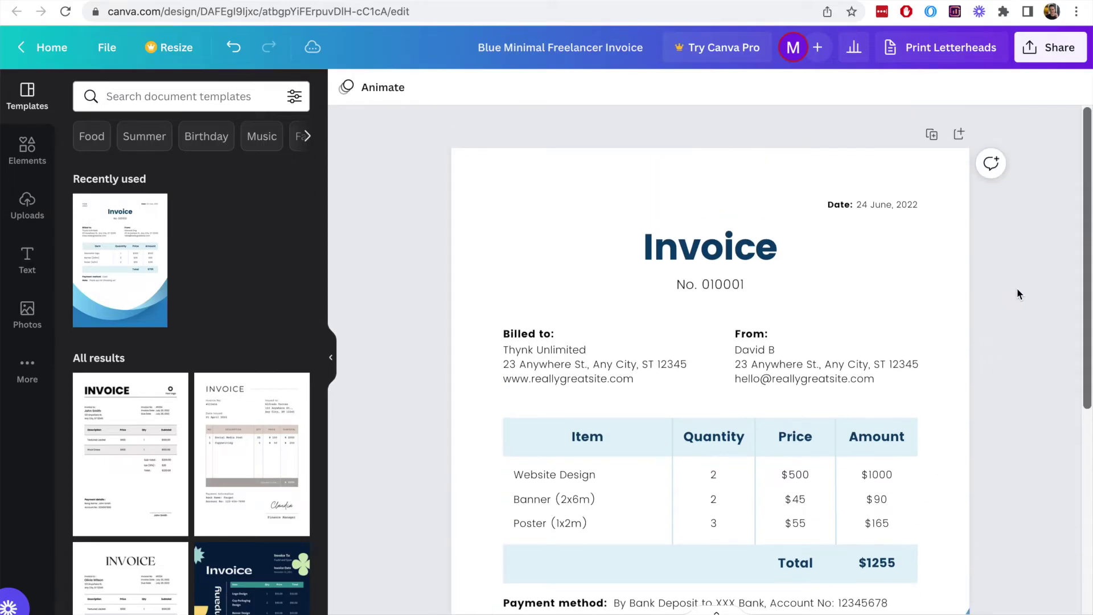
scroll(1017, 294, "down", 5)
Step: Download the invoice as PDF Print with Crop marks and bleed and Flatten PDF ticked
scroll(1017, 294, "up", 3)
scroll(1017, 288, "up", 4)
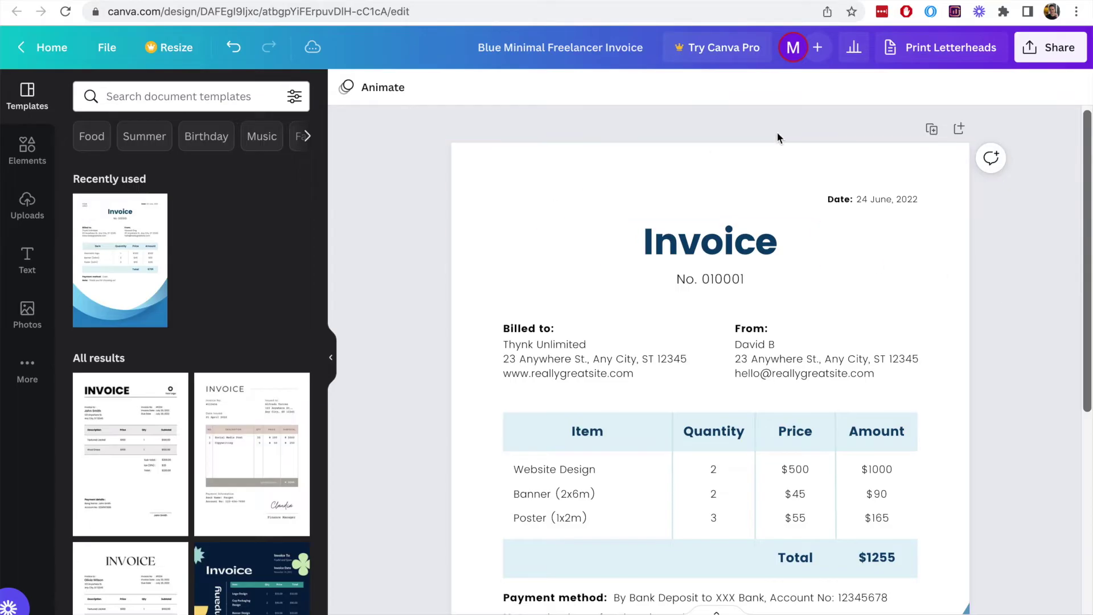
left_click(1057, 57)
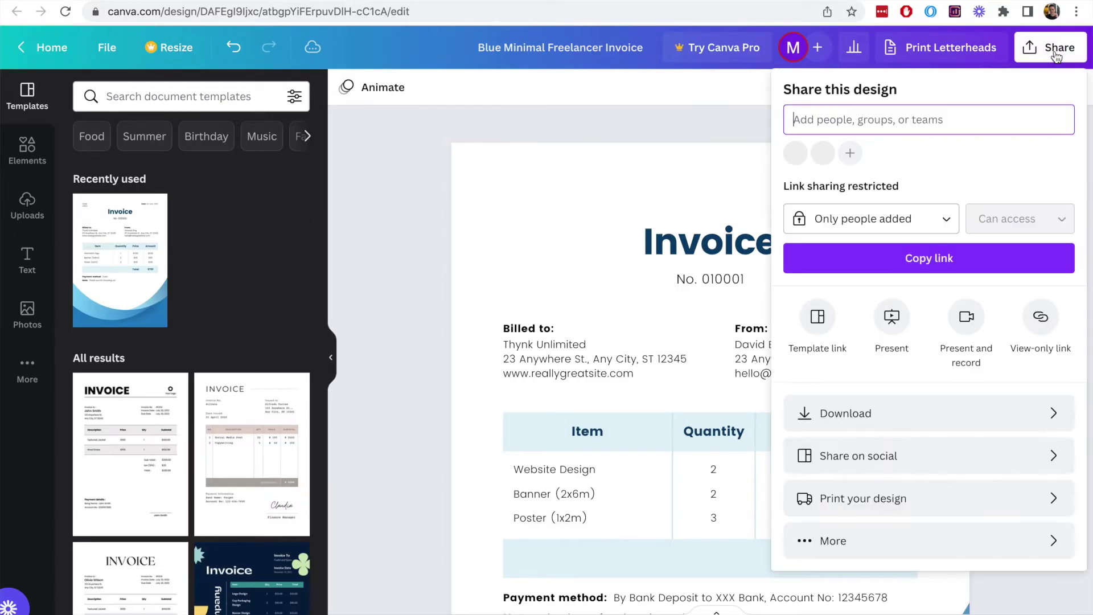
left_click(919, 423)
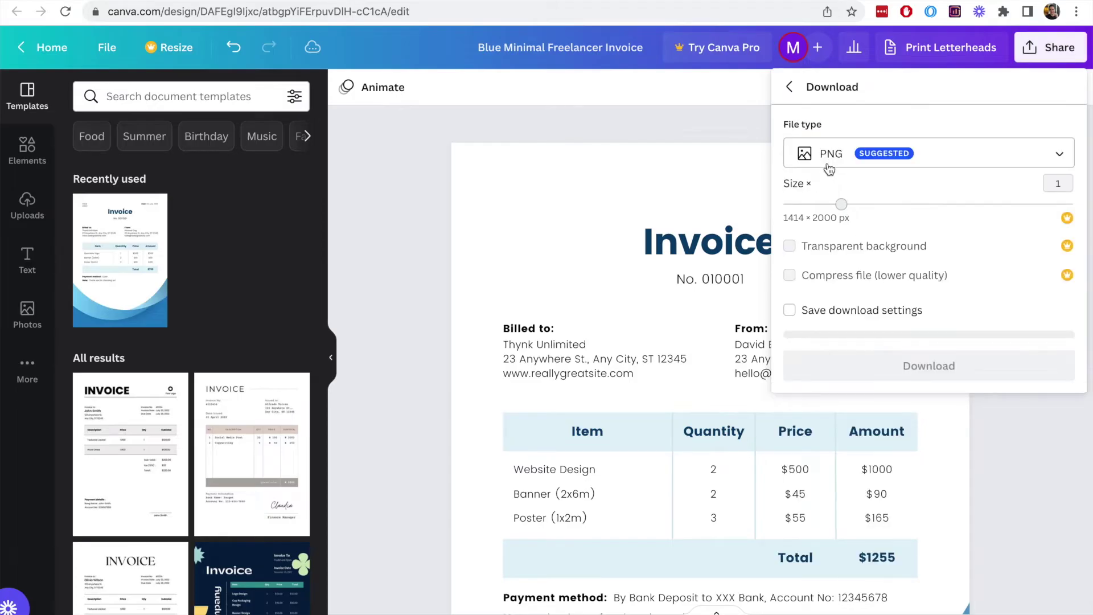
left_click(915, 161)
left_click(916, 161)
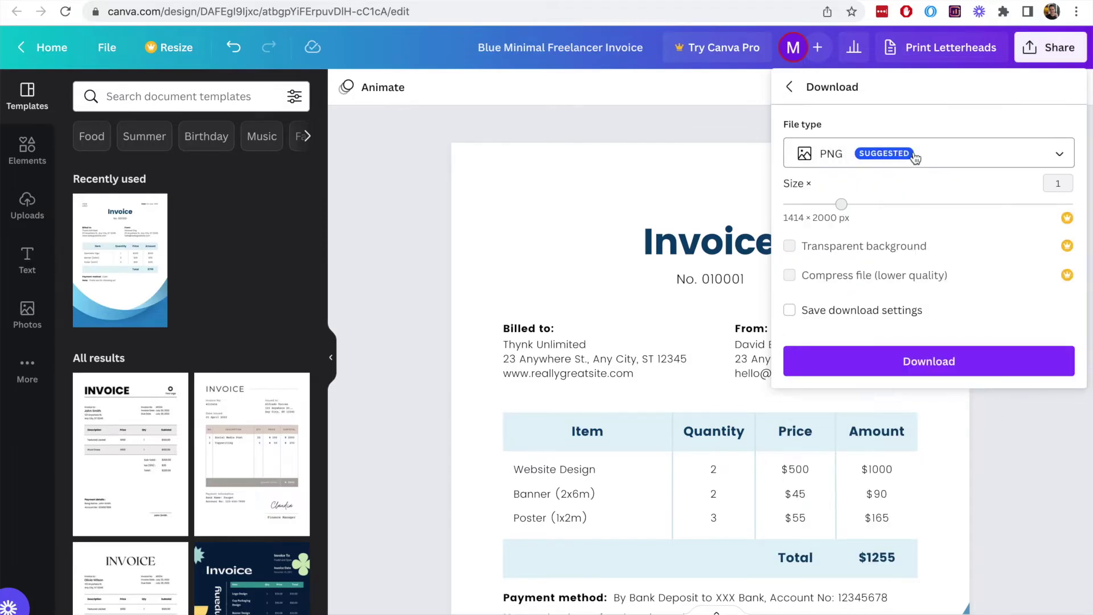
left_click(968, 157)
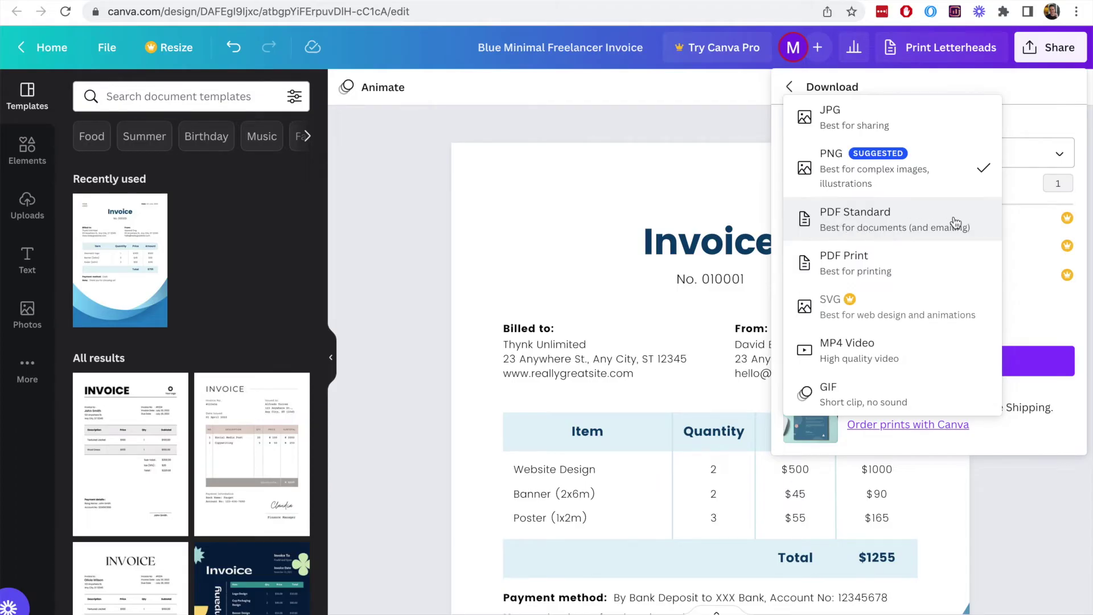
left_click(897, 275)
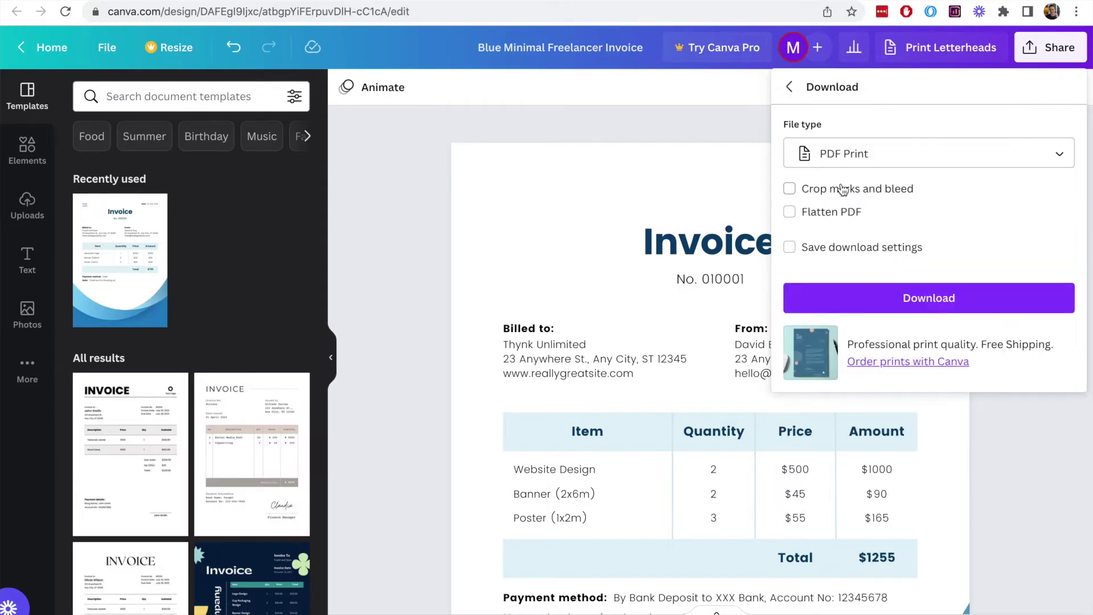
left_click(860, 193)
left_click(839, 220)
left_click(955, 299)
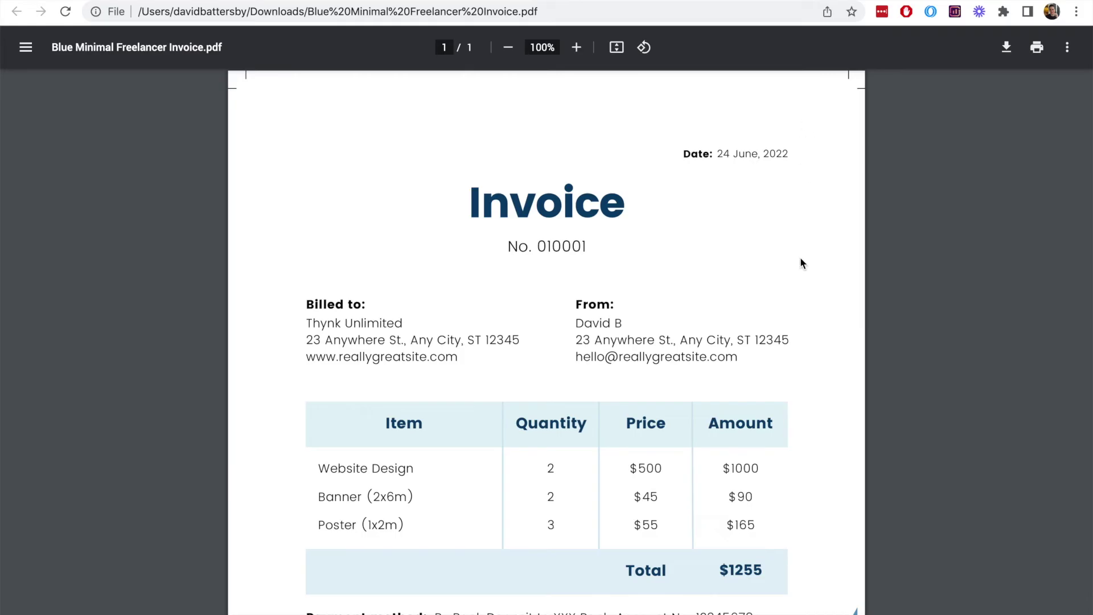
Step: Scroll through the exported PDF to check the three line items, $1255 total and bank details
scroll(801, 259, "down", 5)
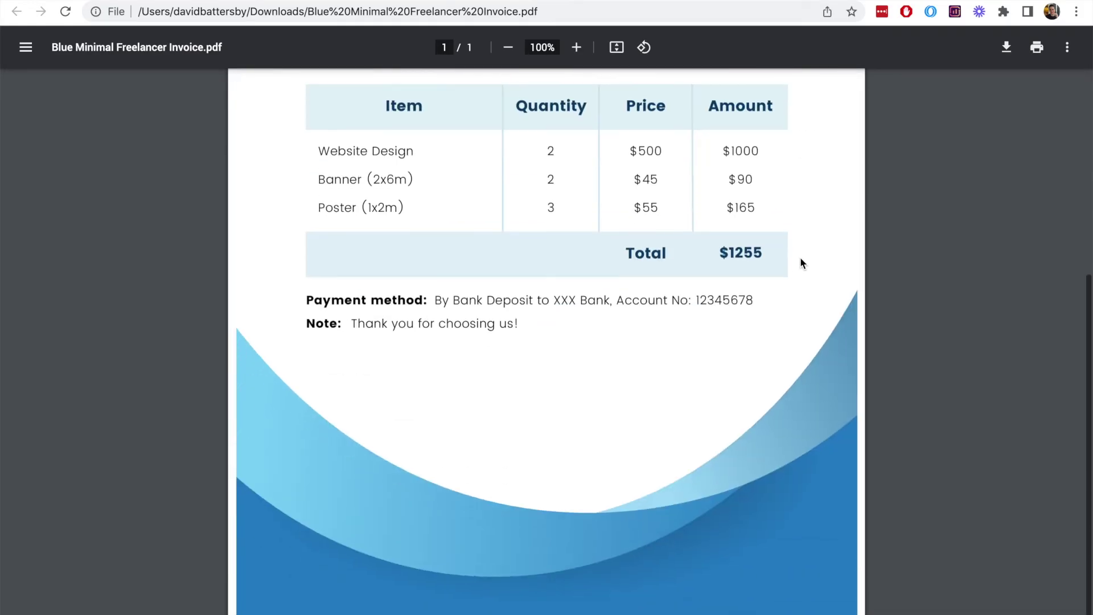
scroll(801, 258, "up", 5)
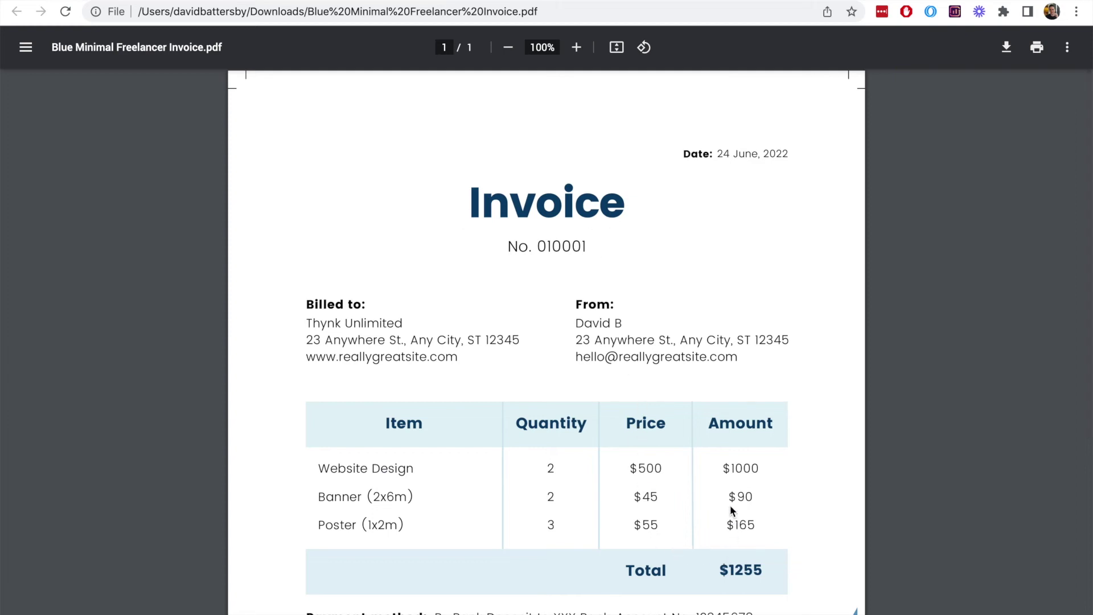
scroll(732, 510, "down", 2)
scroll(731, 506, "up", 2)
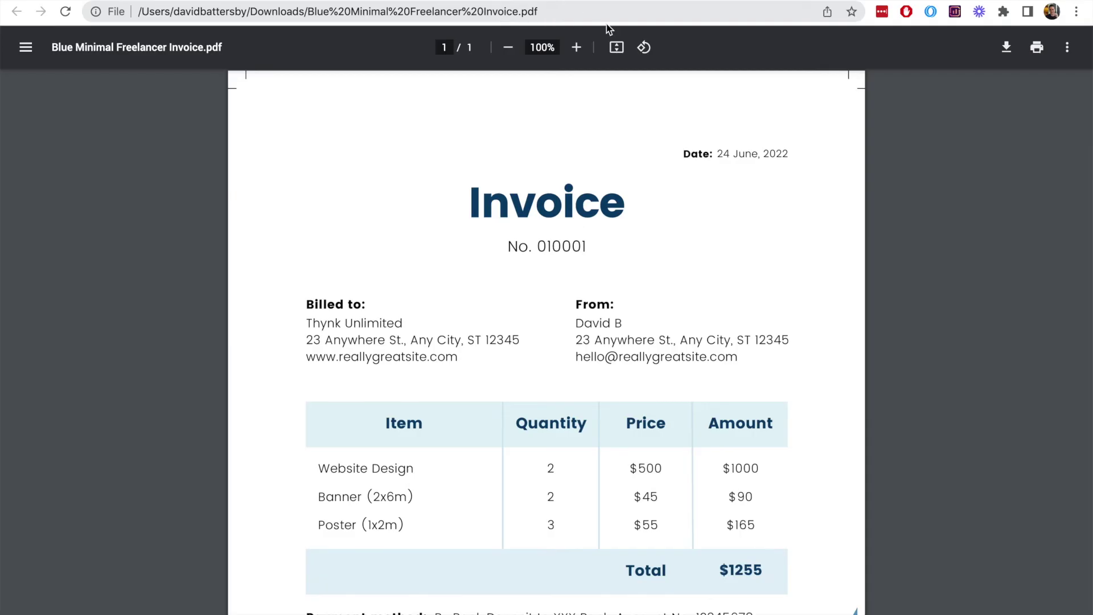
Step: Back in the Canva editor tab, close the Published successfully print promotion and return to Home
left_click(422, 1)
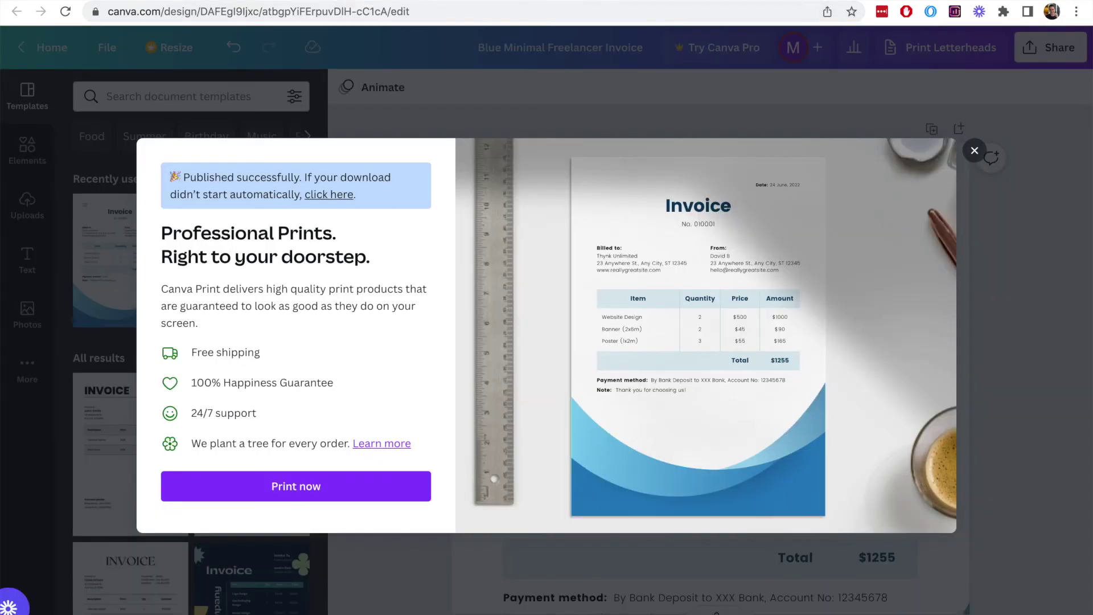
left_click(974, 152)
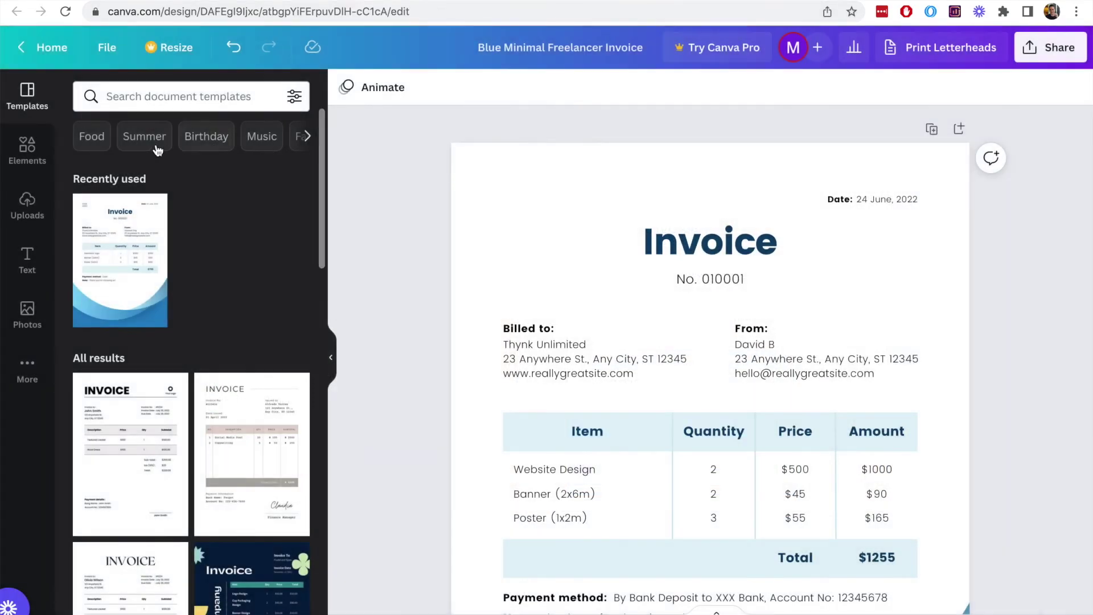
left_click(56, 51)
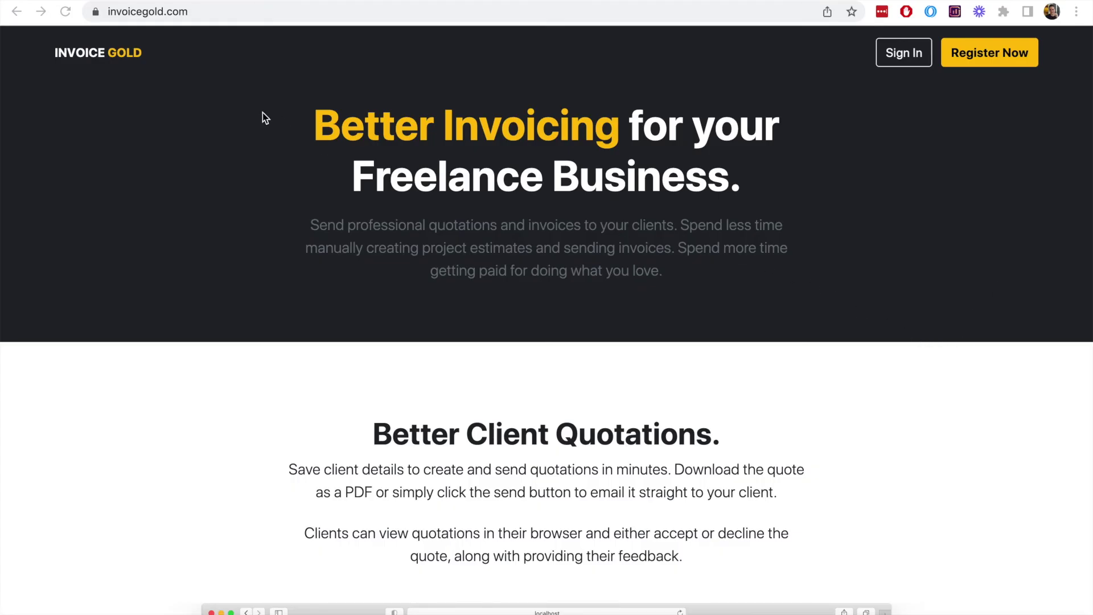
Step: Scroll down the invoicegold.com homepage through its invoicing feature sections to the footer
scroll(923, 313, "down", 1)
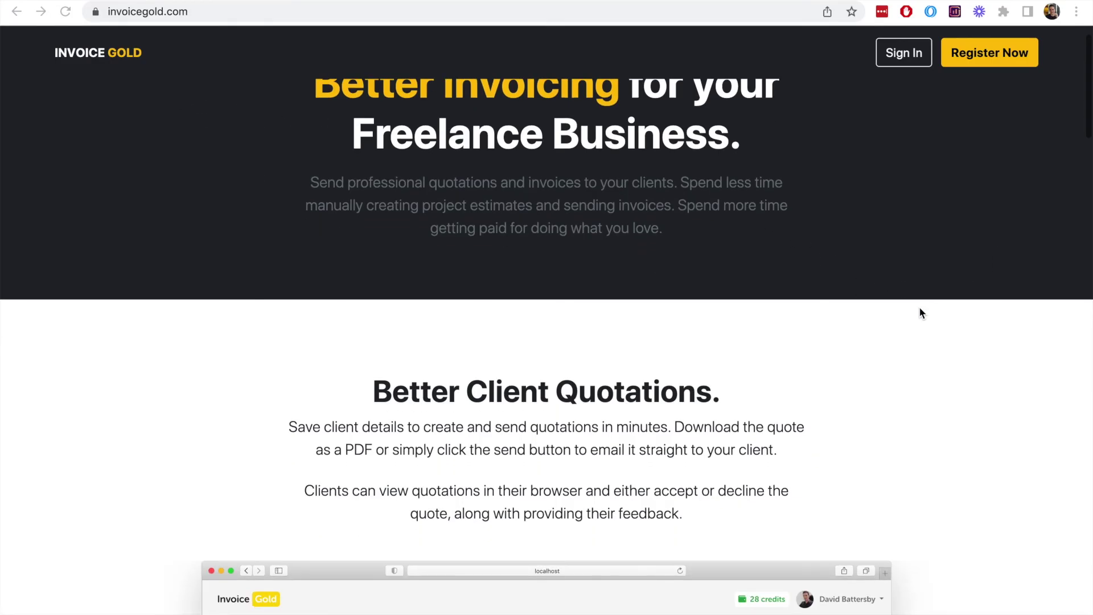
left_click(166, 14)
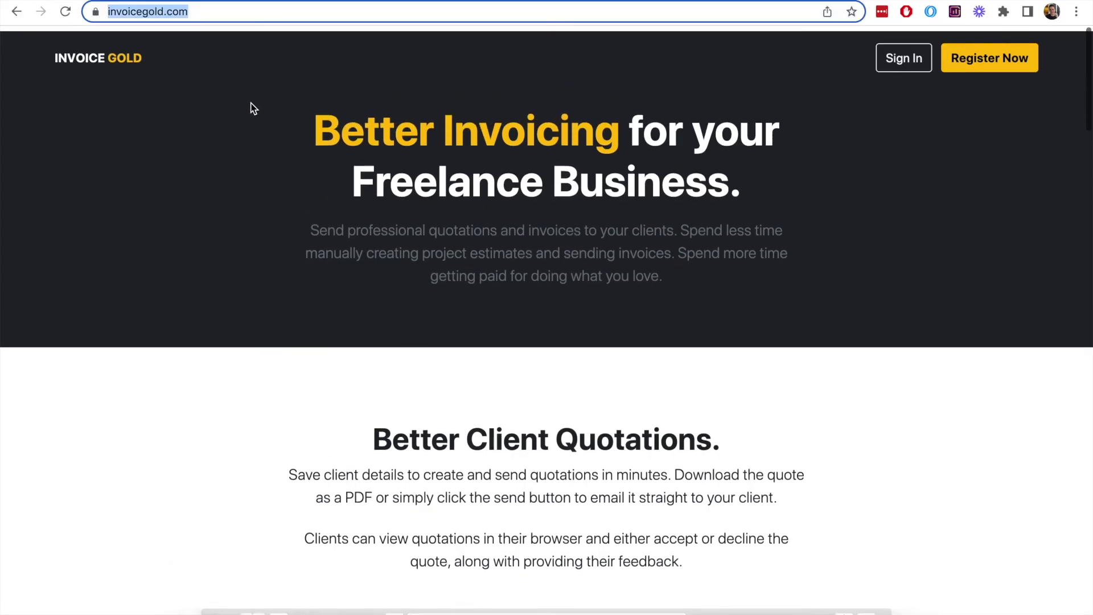
left_click(256, 141)
scroll(795, 269, "down", 5)
scroll(795, 269, "down", 4)
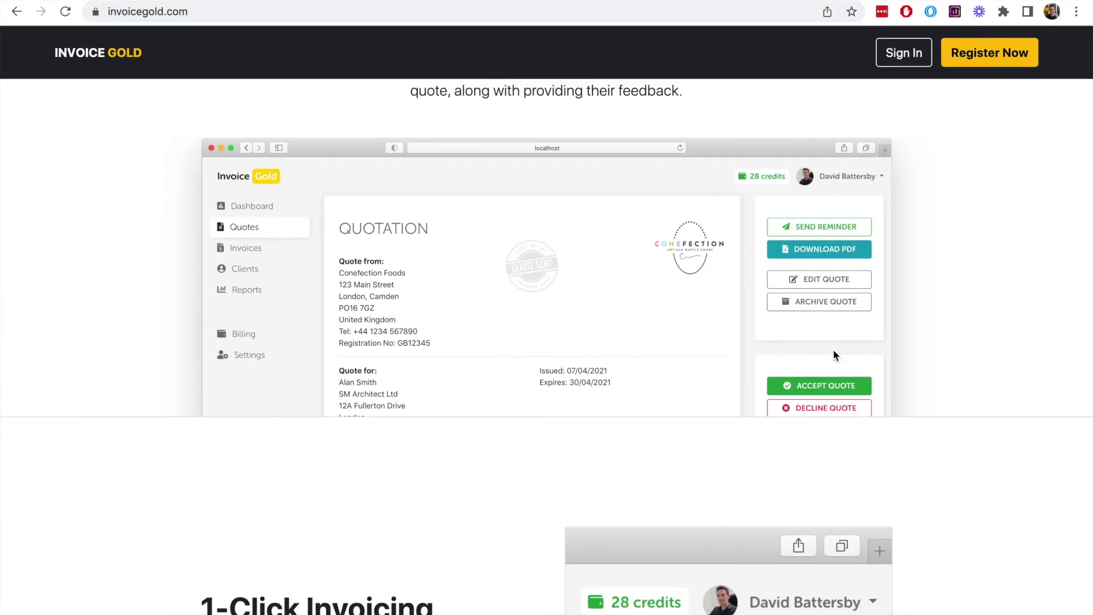
scroll(834, 355, "down", 8)
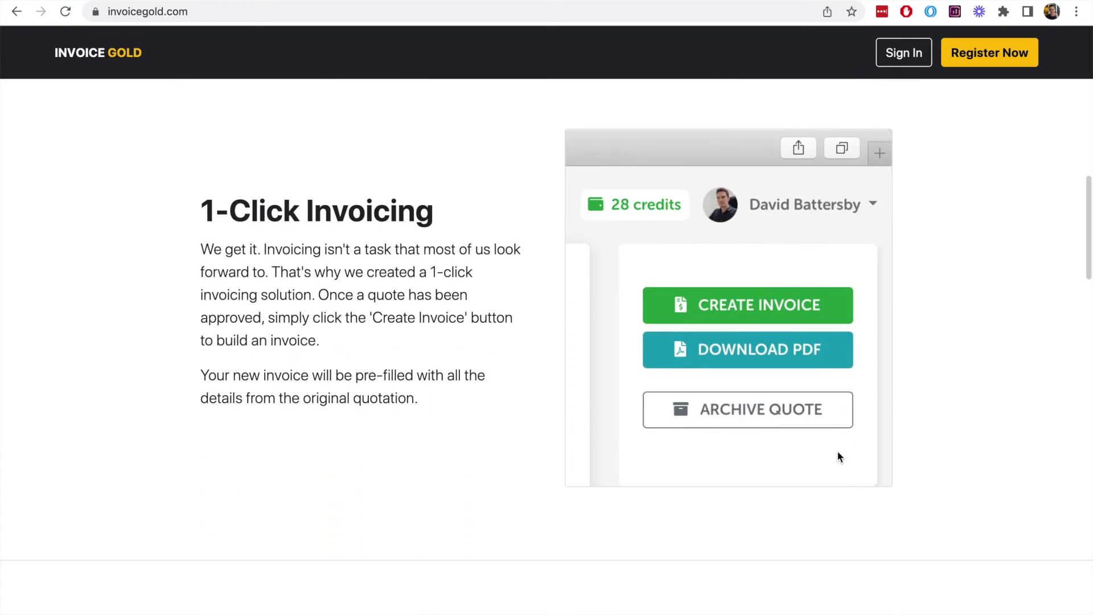
scroll(838, 455, "down", 10)
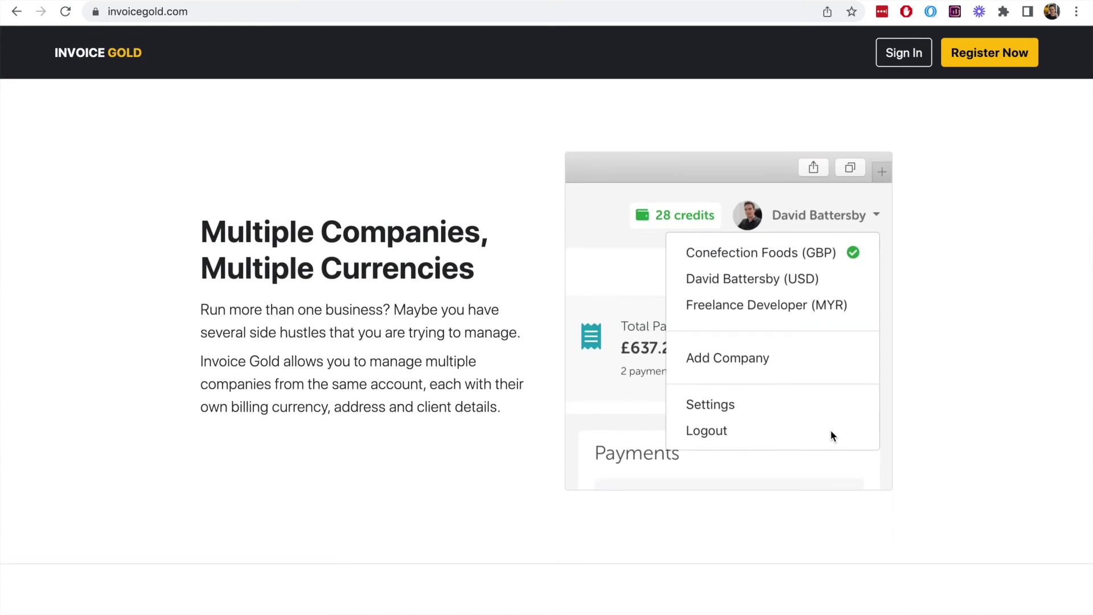
scroll(831, 432, "down", 10)
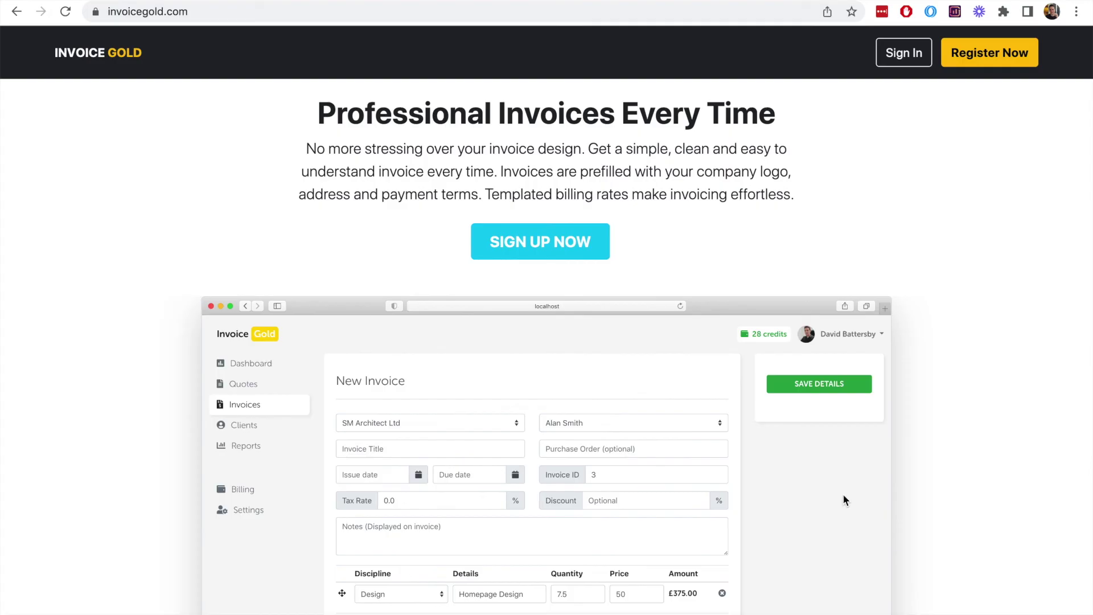
scroll(843, 493, "down", 4)
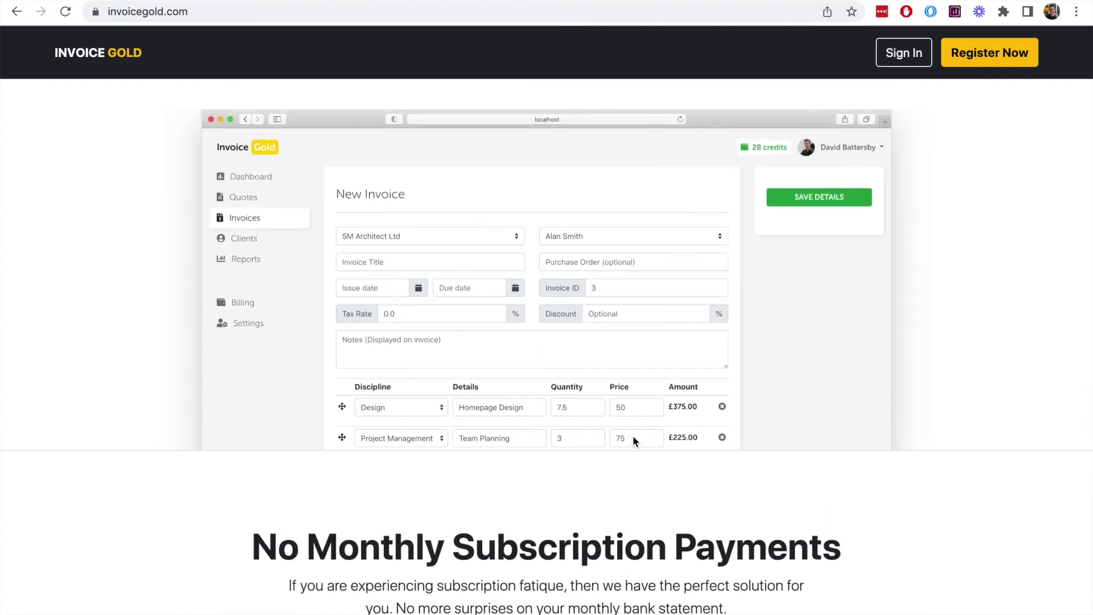
scroll(823, 406, "down", 13)
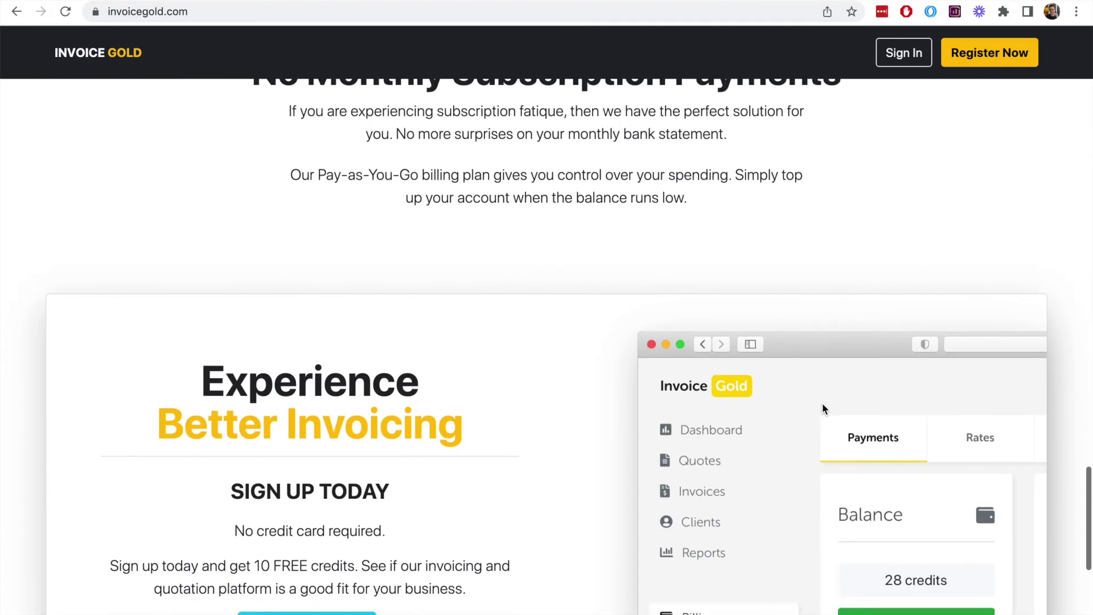
scroll(823, 403, "down", 4)
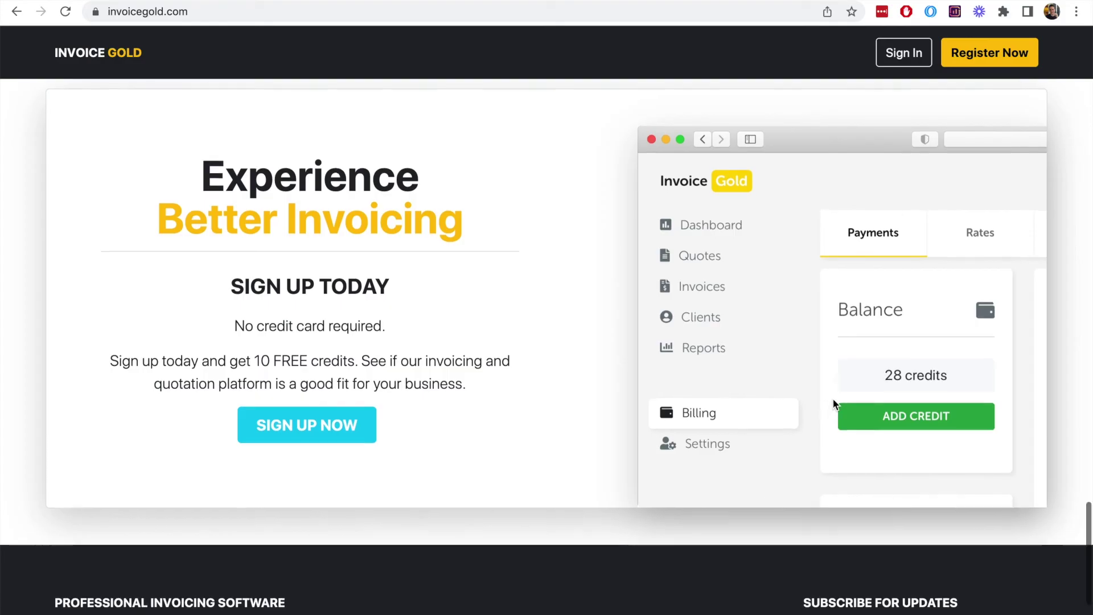
Step: Scroll back up to the 'Better Invoicing for your Freelance Business' headline
scroll(838, 367, "up", 1)
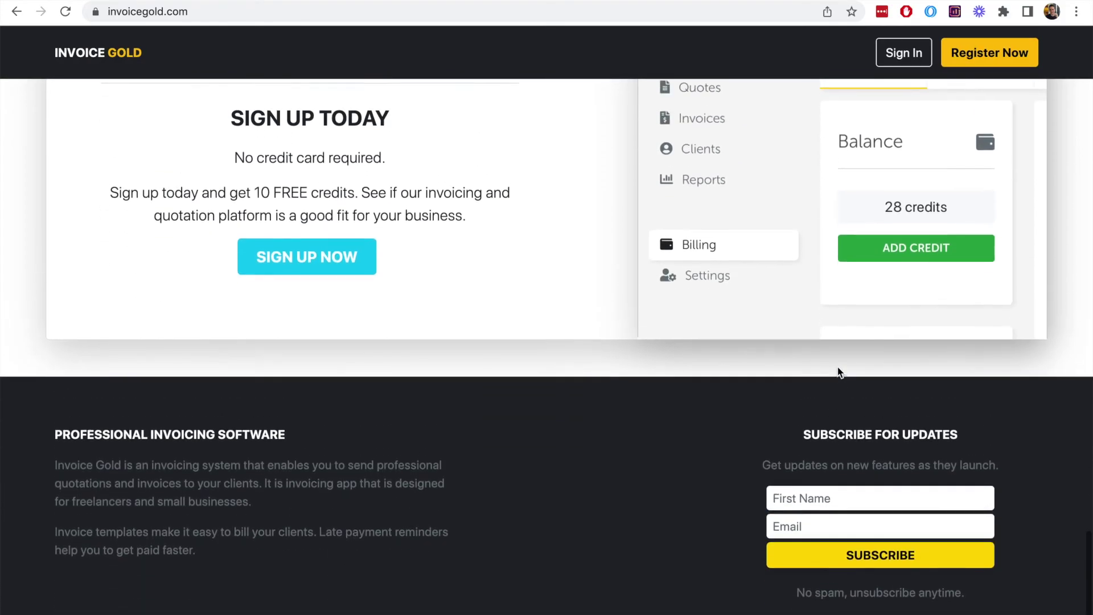
scroll(838, 368, "up", 12)
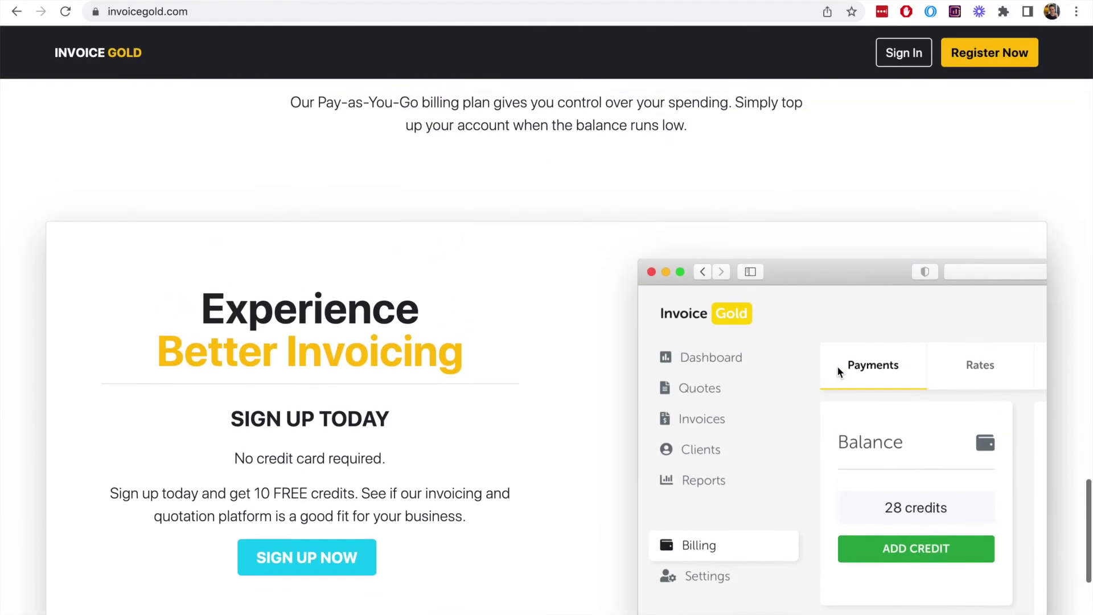
scroll(838, 369, "up", 15)
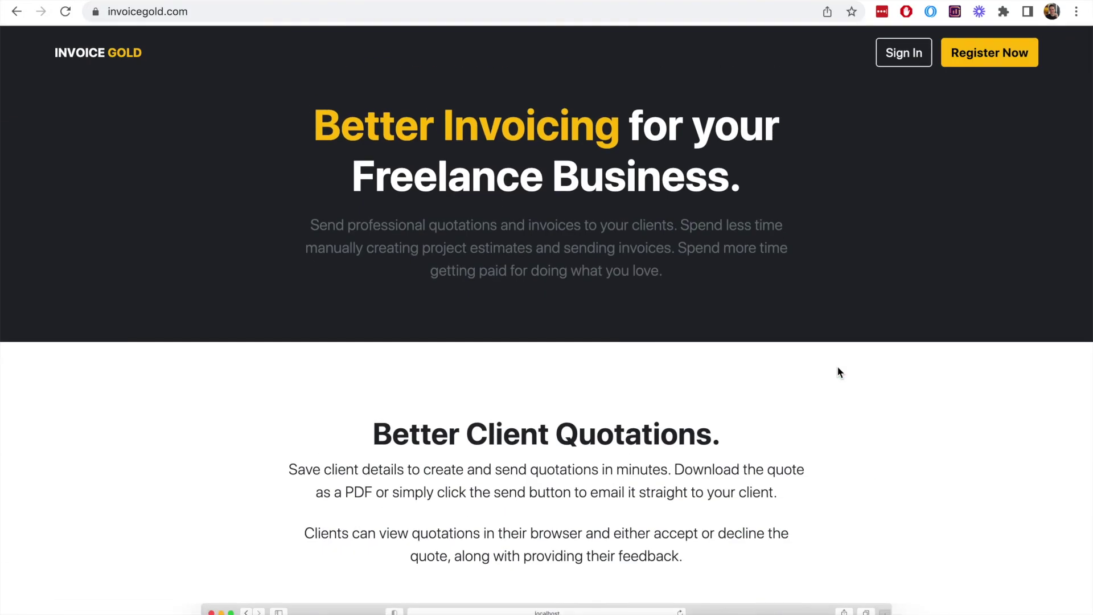